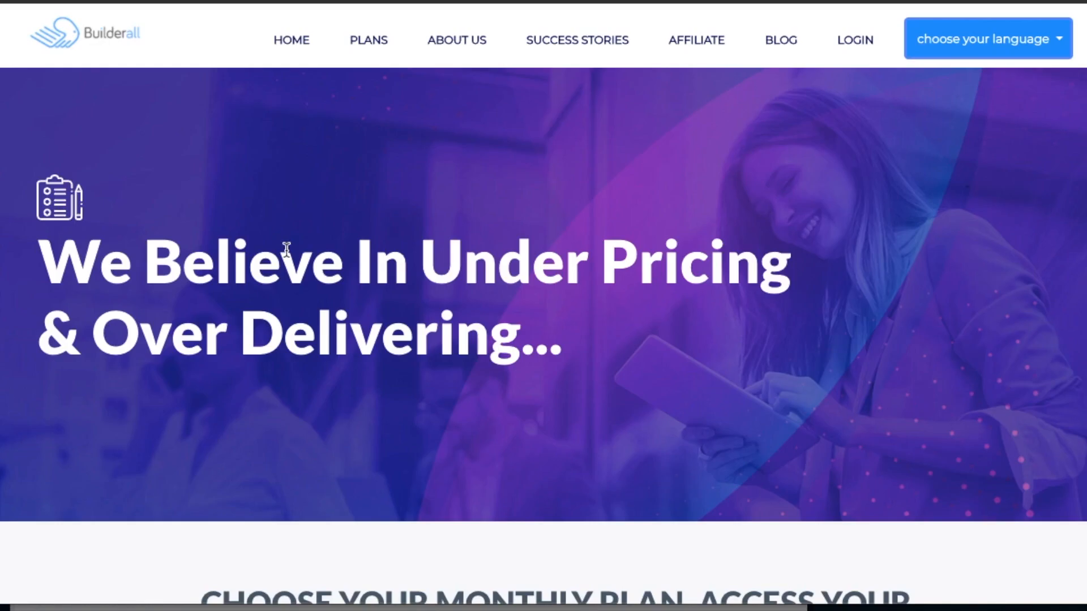
Review the Builderall monthly plans, comparing the prices and included features of the Free, Builder, Marketer, Essential and Premium tiers.
scroll(287, 249, down, 14)
scroll(289, 258, up, 1)
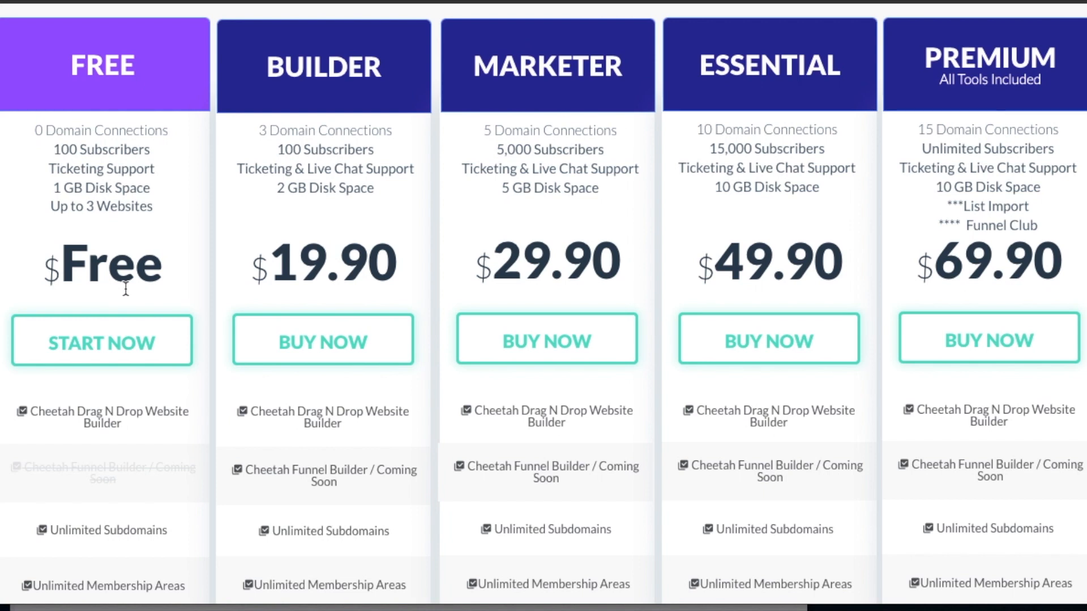
scroll(126, 289, down, 2)
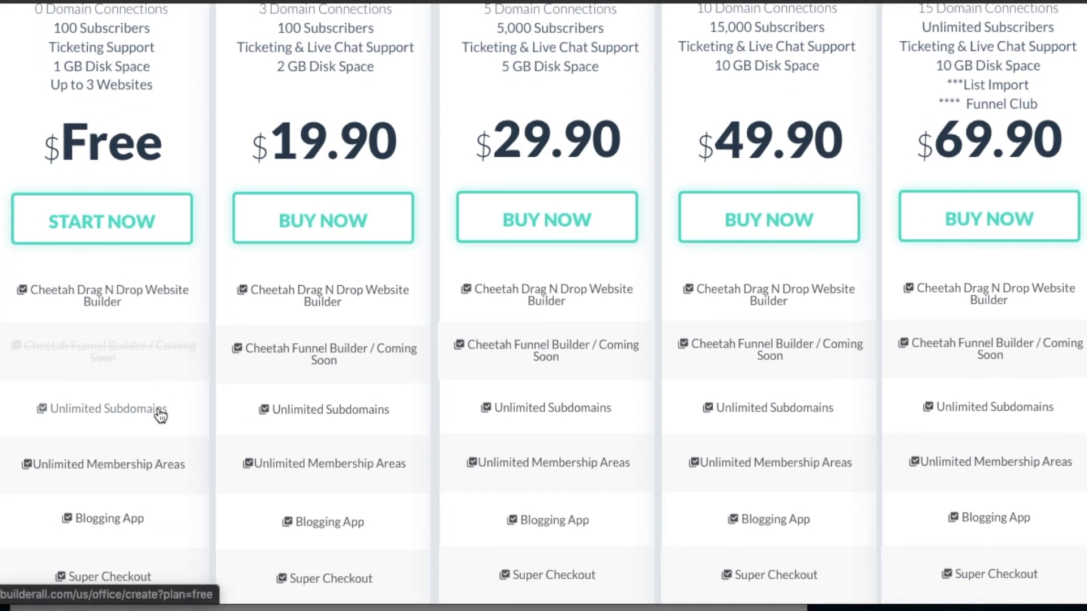
scroll(160, 415, down, 1)
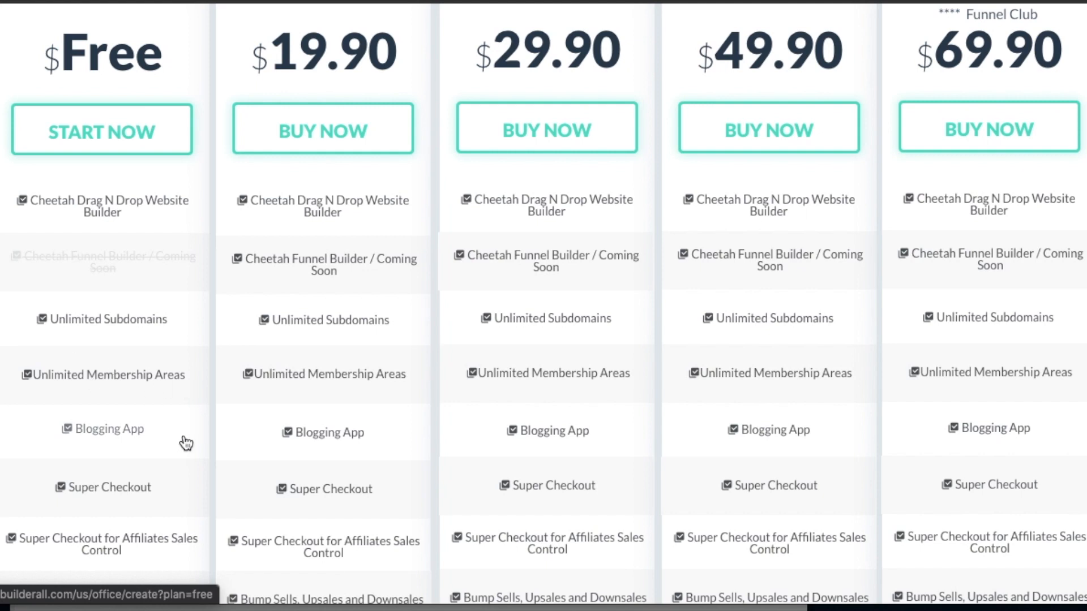
scroll(186, 443, down, 1)
scroll(186, 443, down, 2)
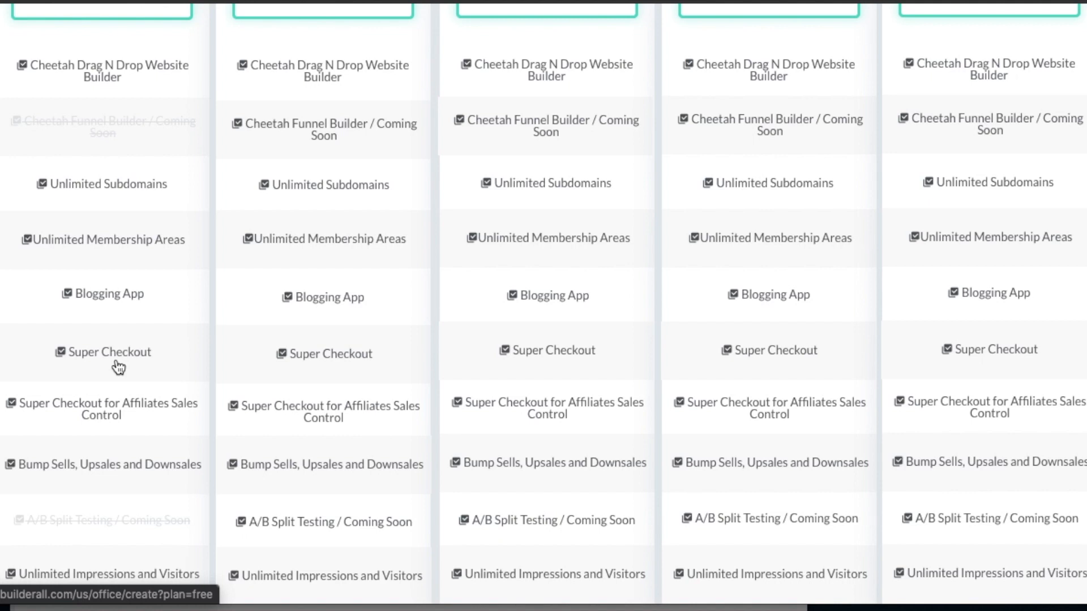
scroll(118, 367, down, 5)
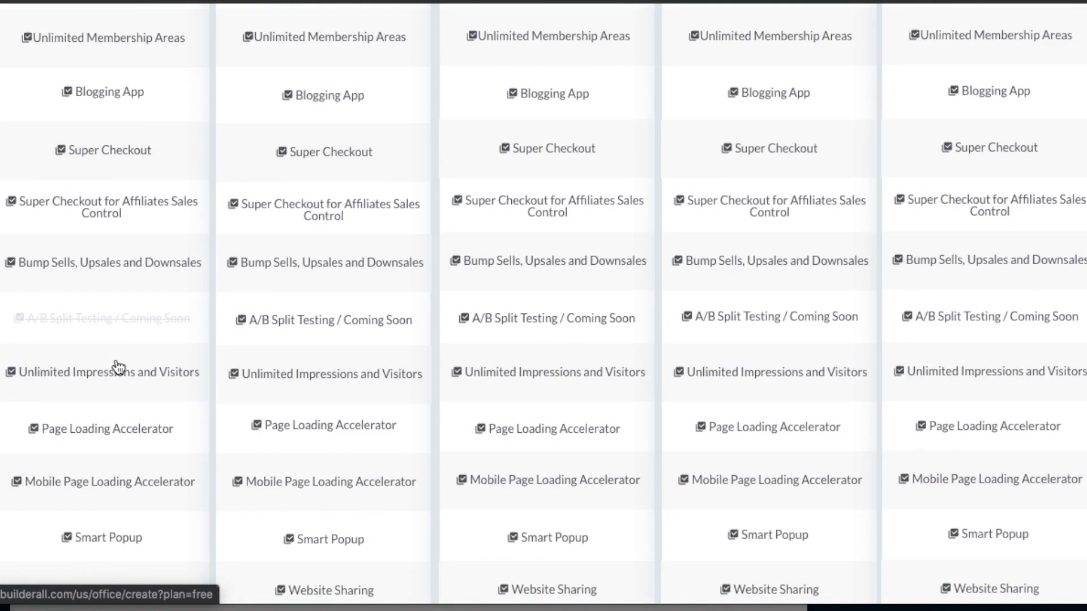
scroll(118, 367, up, 15)
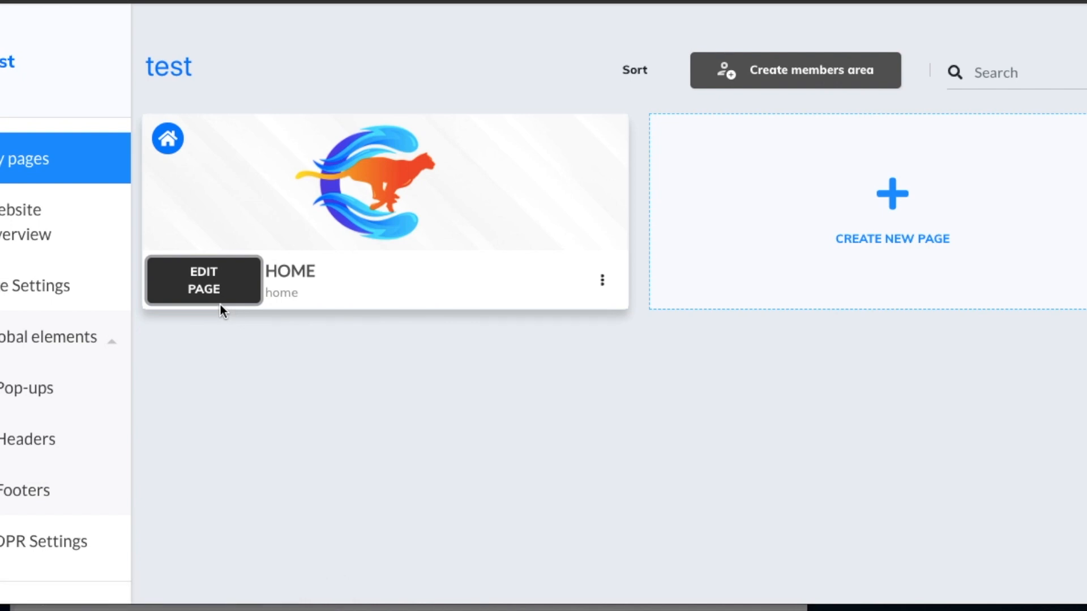
Open the test site's Home page for editing and add a blank panel to it.
click(208, 276)
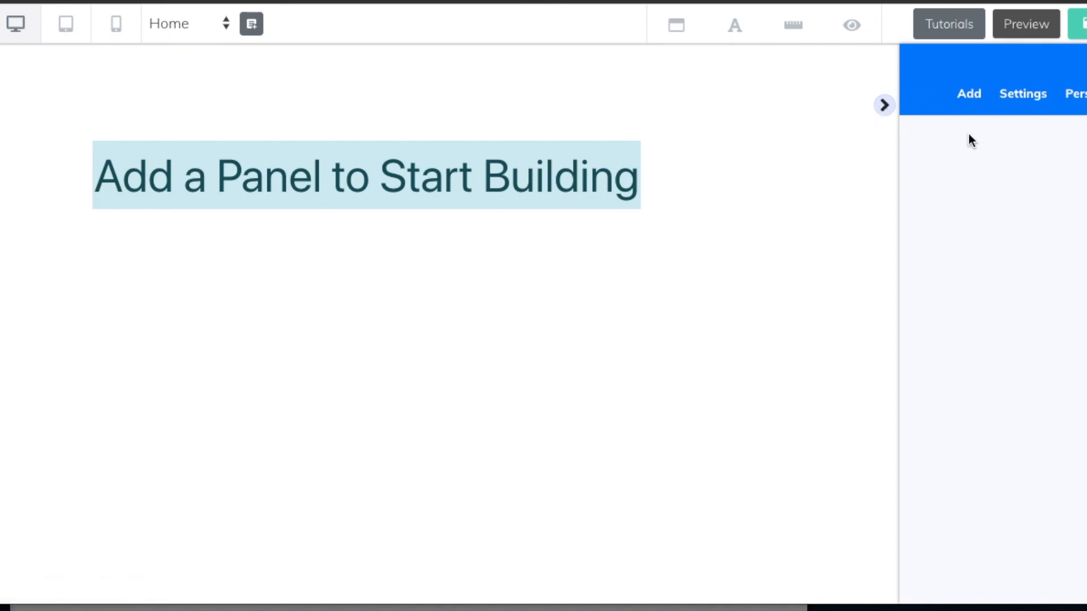
click(967, 97)
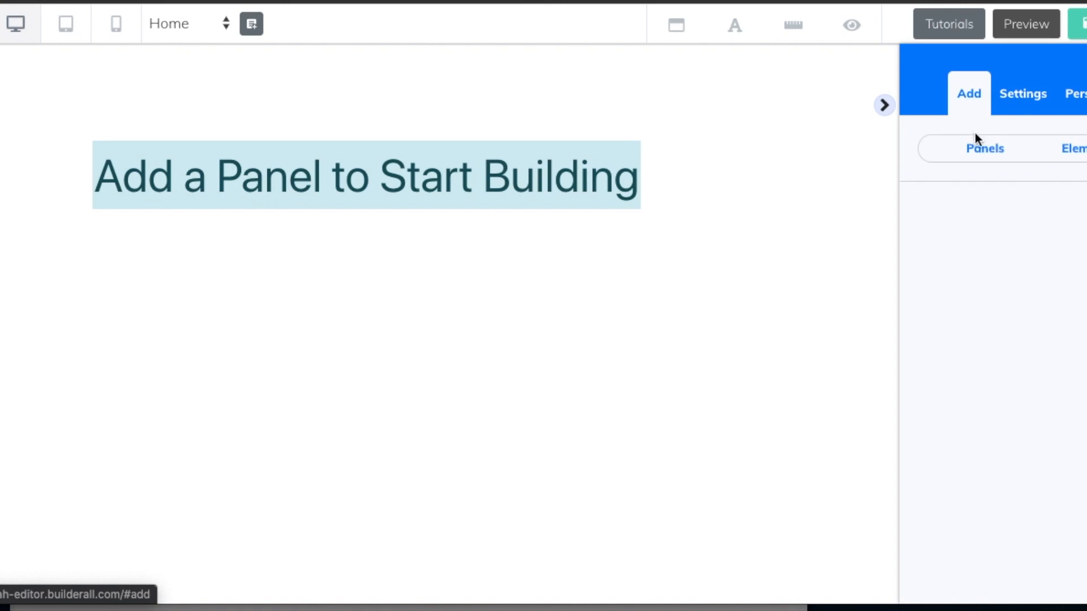
click(983, 148)
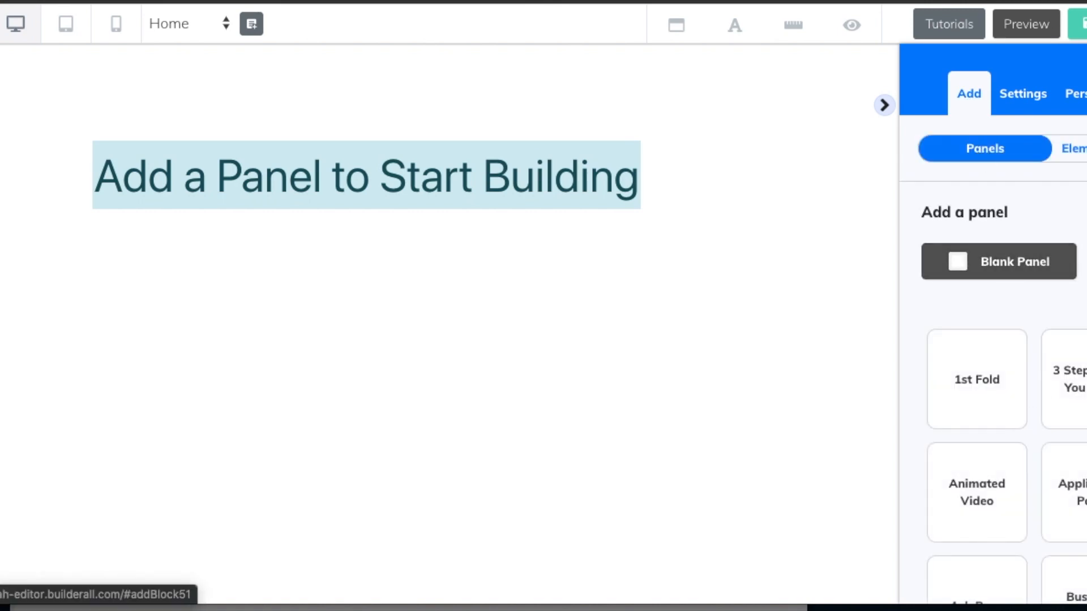
scroll(1053, 405, down, 3)
scroll(1008, 396, down, 5)
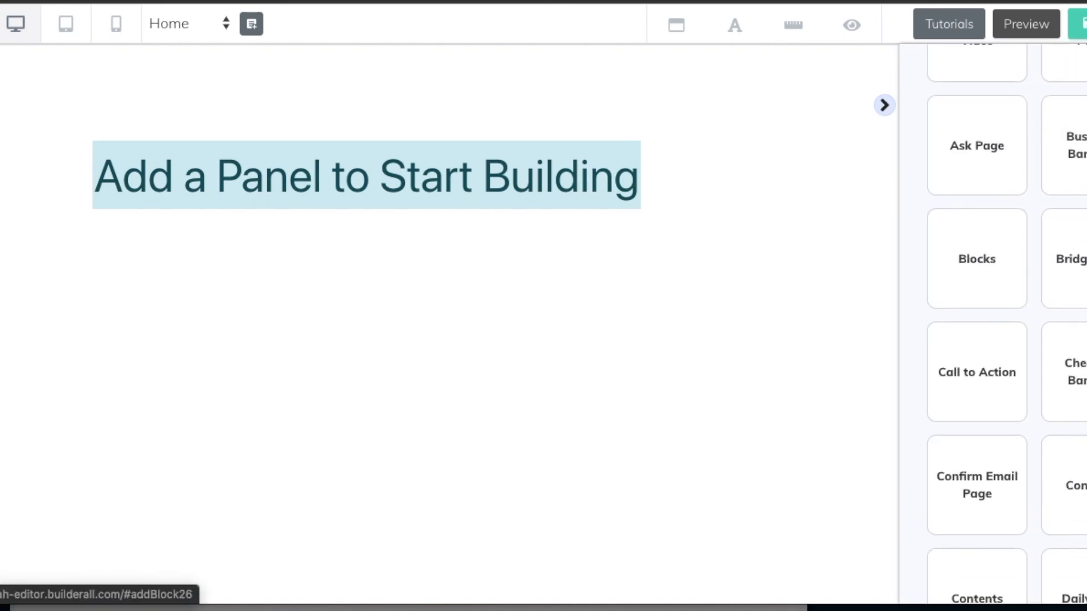
scroll(1008, 397, up, 7)
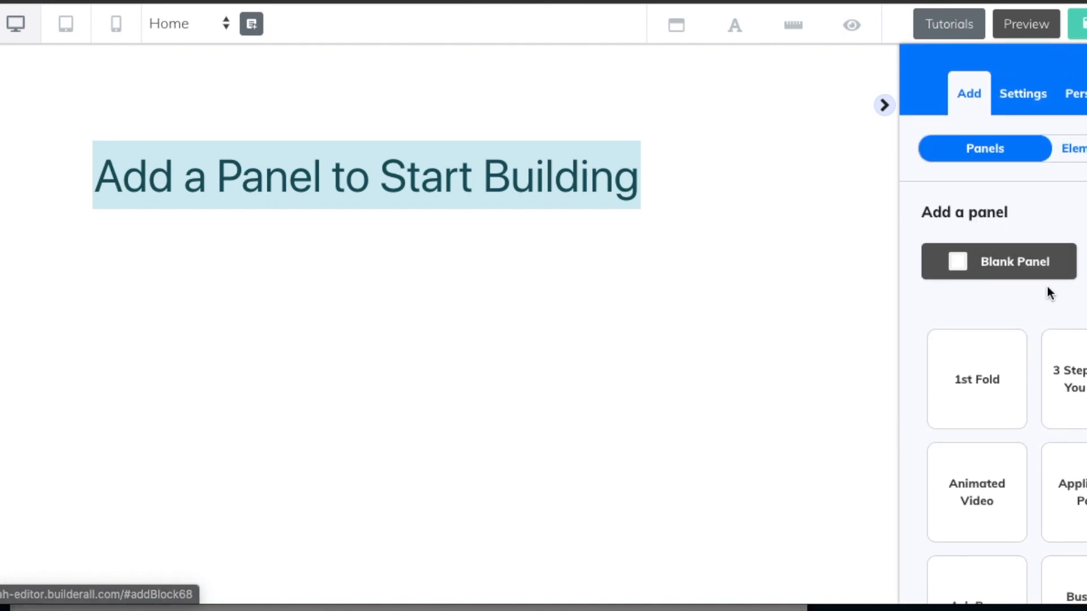
click(1013, 270)
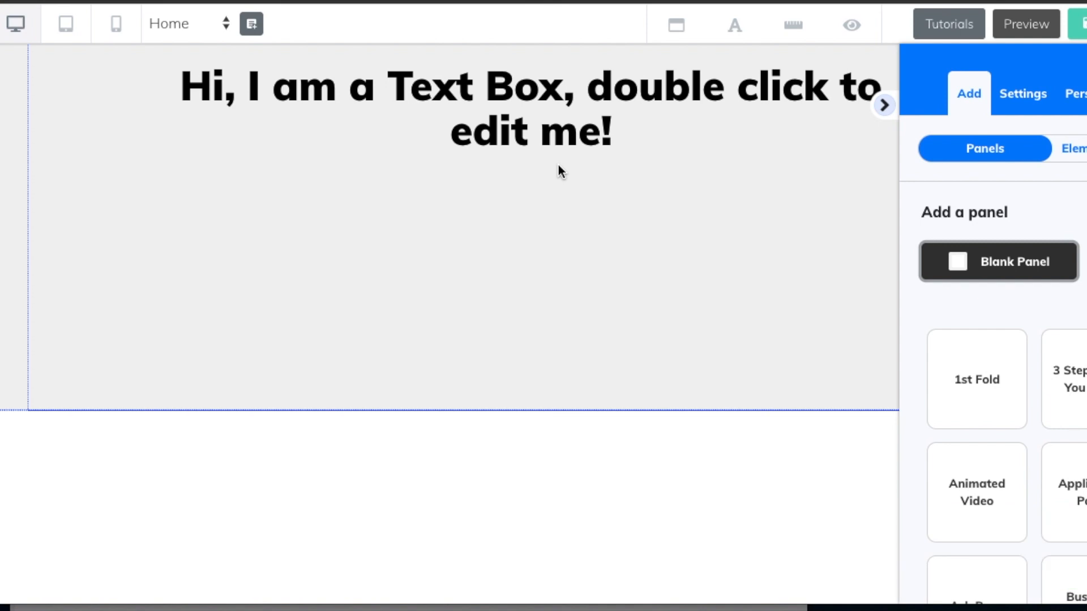
Increase the height of the new panel through its size settings.
click(506, 229)
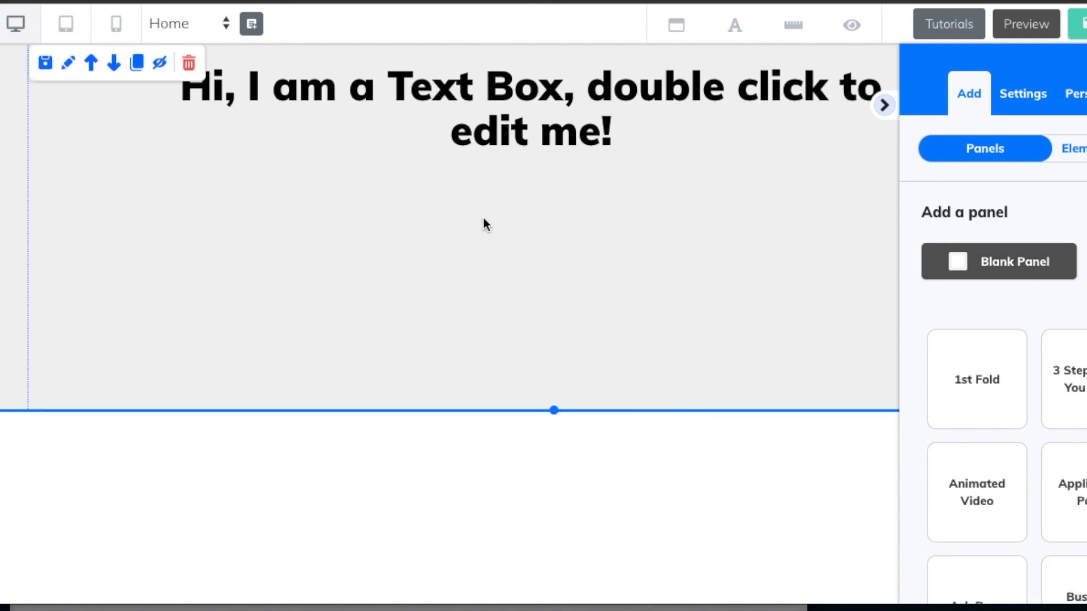
click(68, 63)
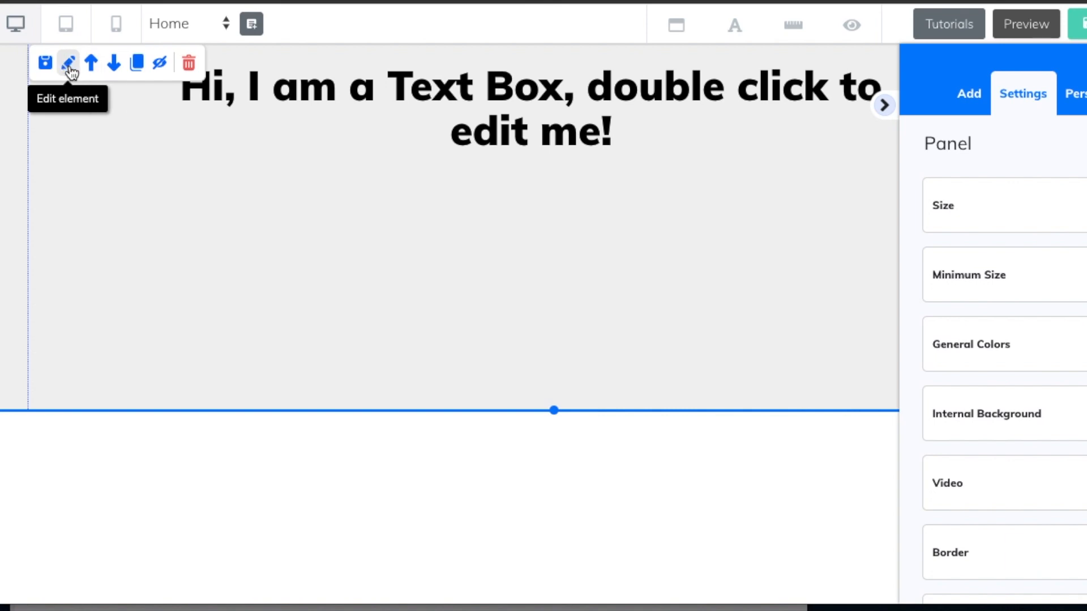
click(943, 205)
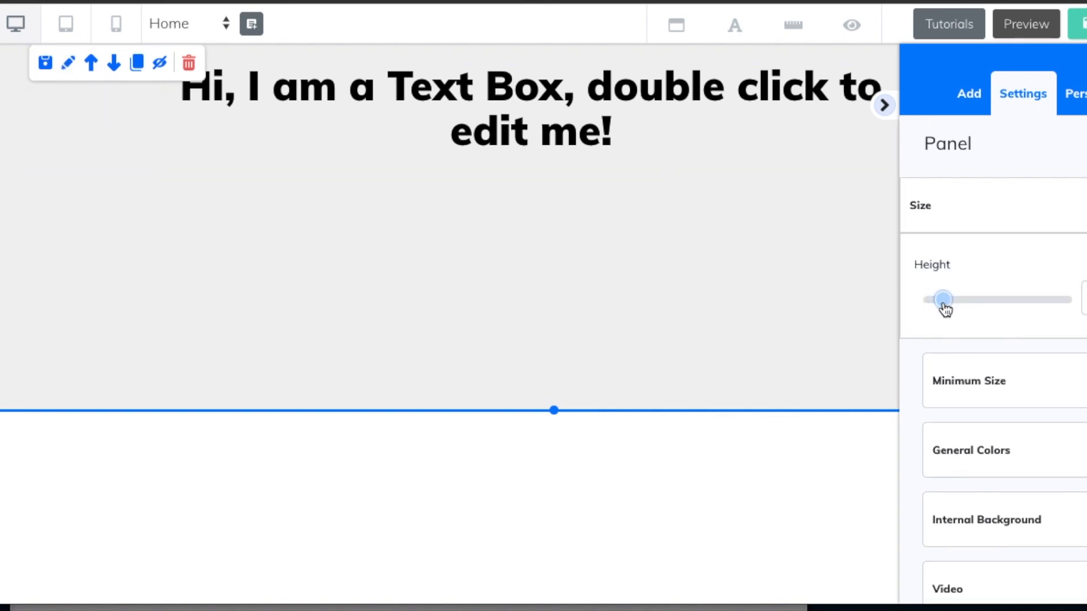
drag(940, 306, 944, 306)
scroll(650, 362, down, 3)
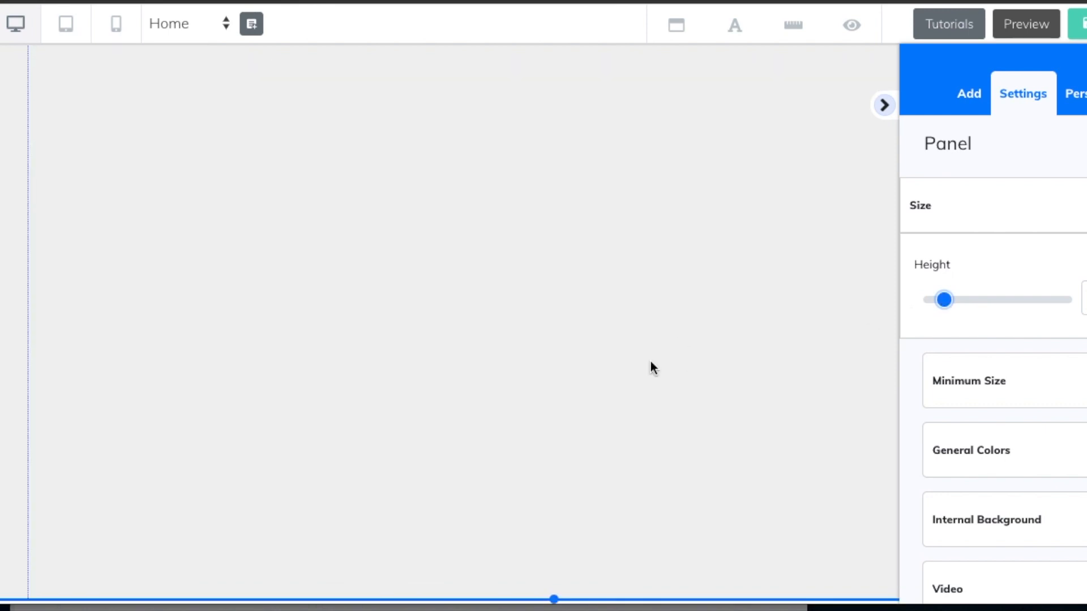
scroll(651, 369, up, 3)
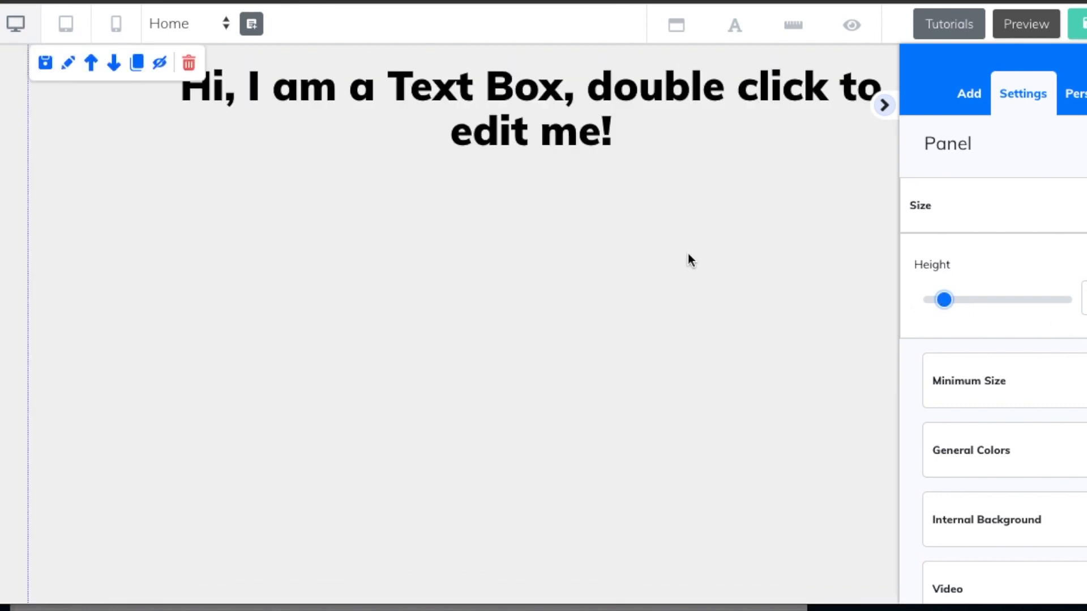
Delete the default text box from the panel.
click(556, 97)
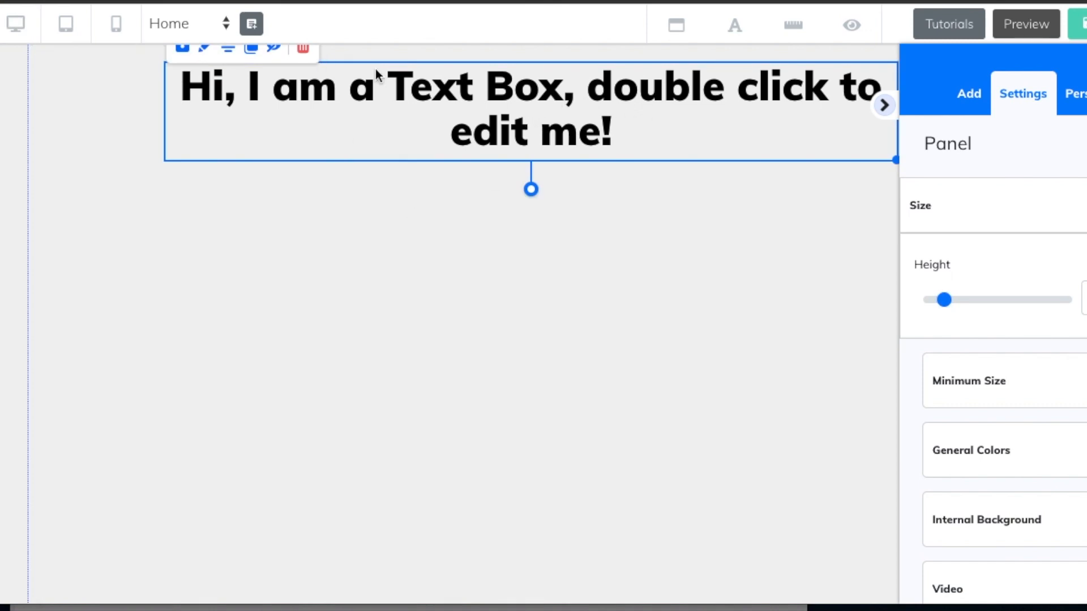
click(304, 52)
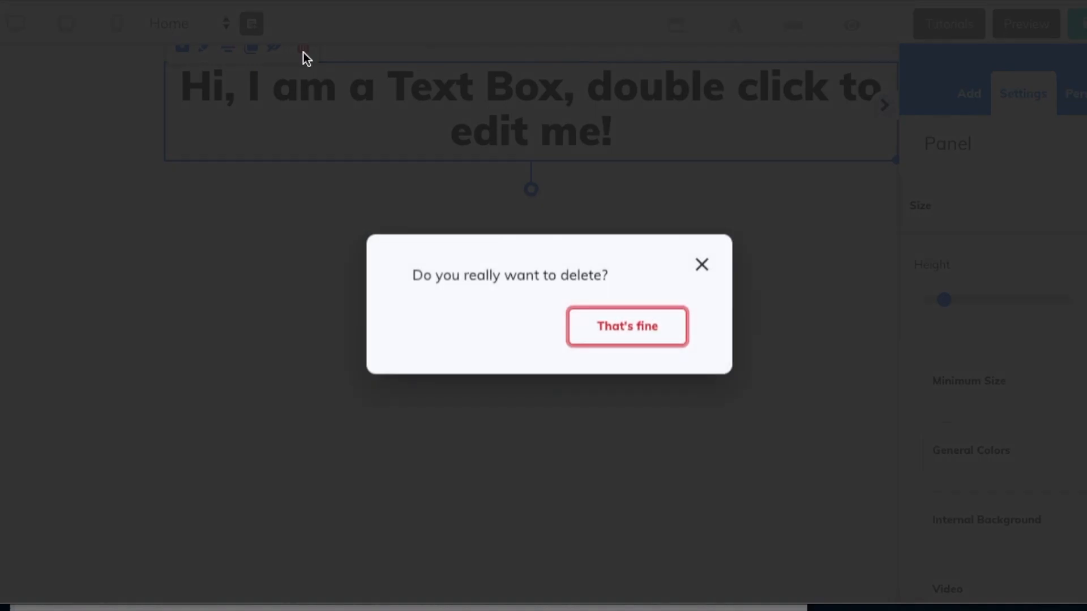
click(638, 319)
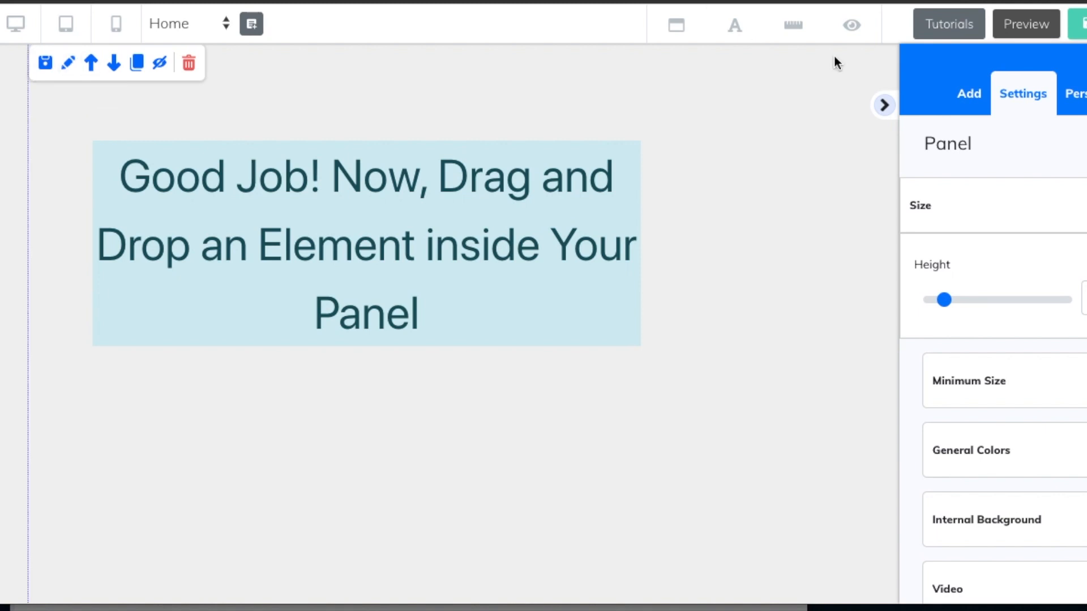
Set the panel's background to the solid near-black color 0C0B0B.
click(1083, 205)
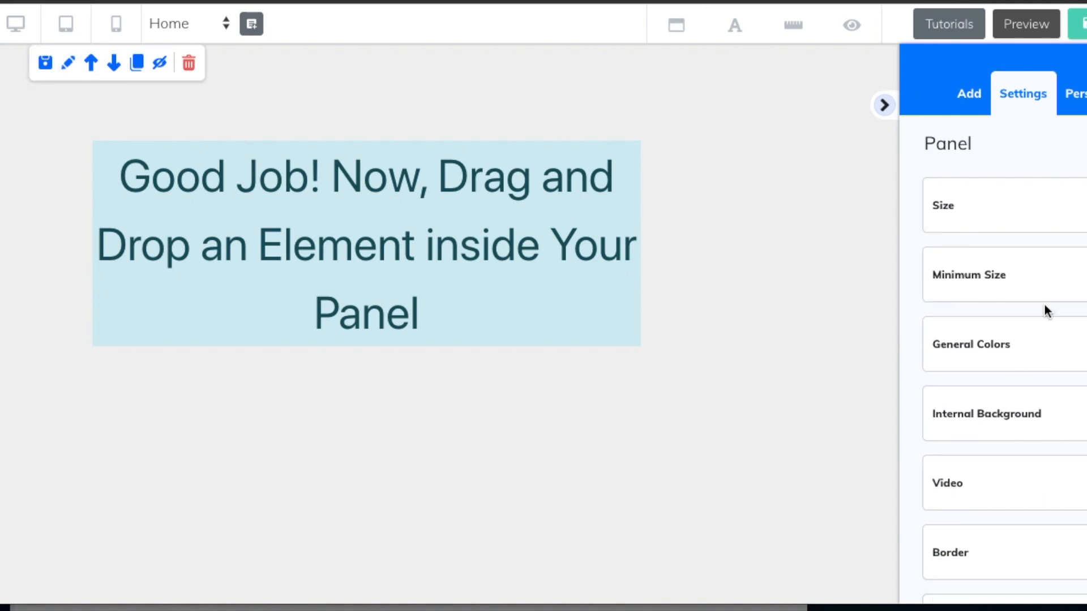
click(1051, 349)
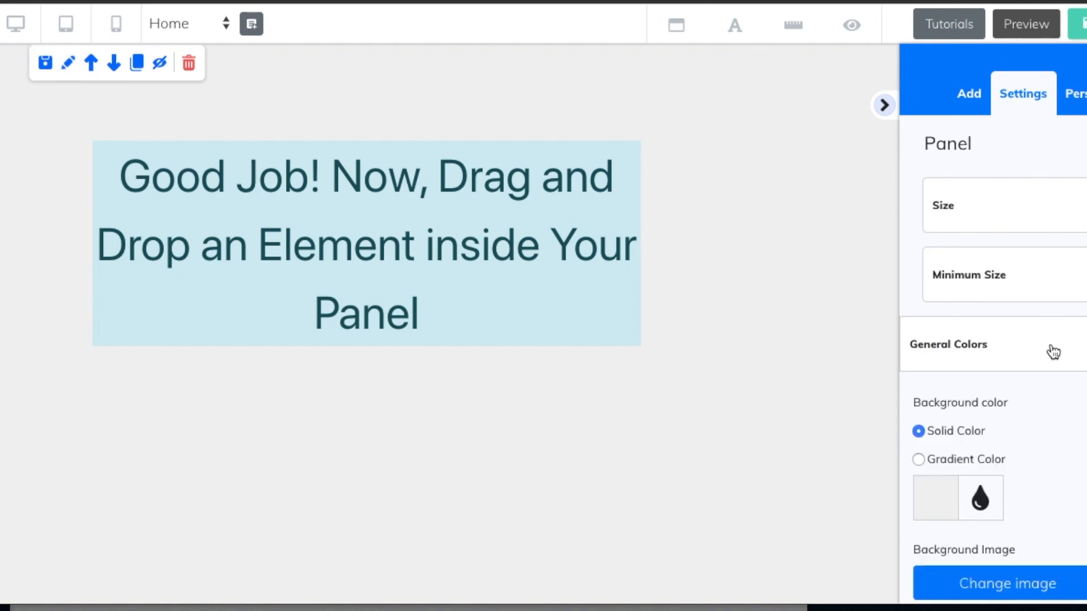
click(932, 512)
scroll(968, 542, down, 3)
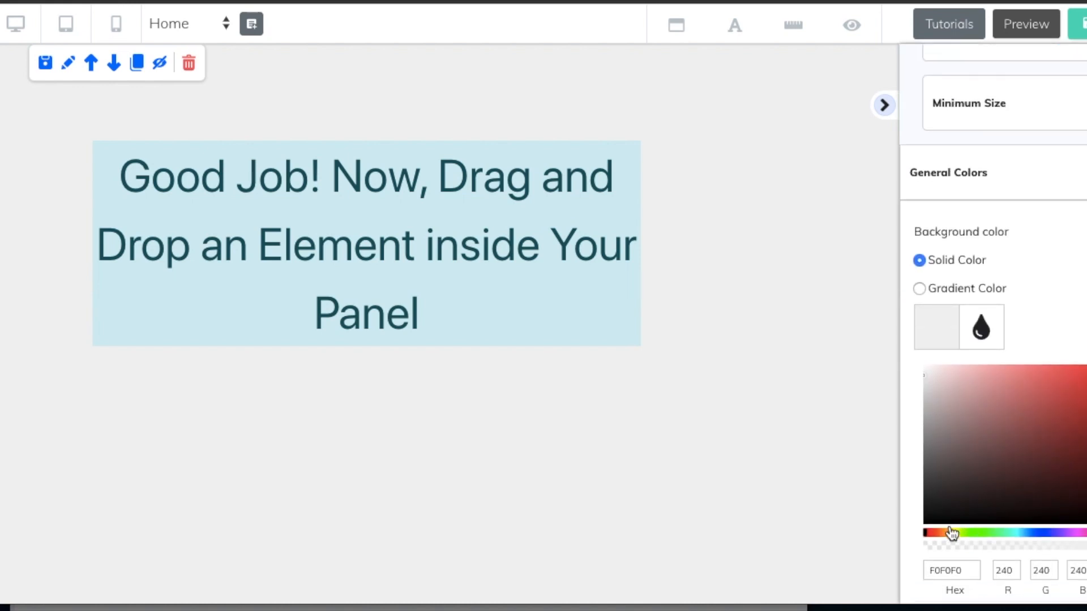
click(932, 519)
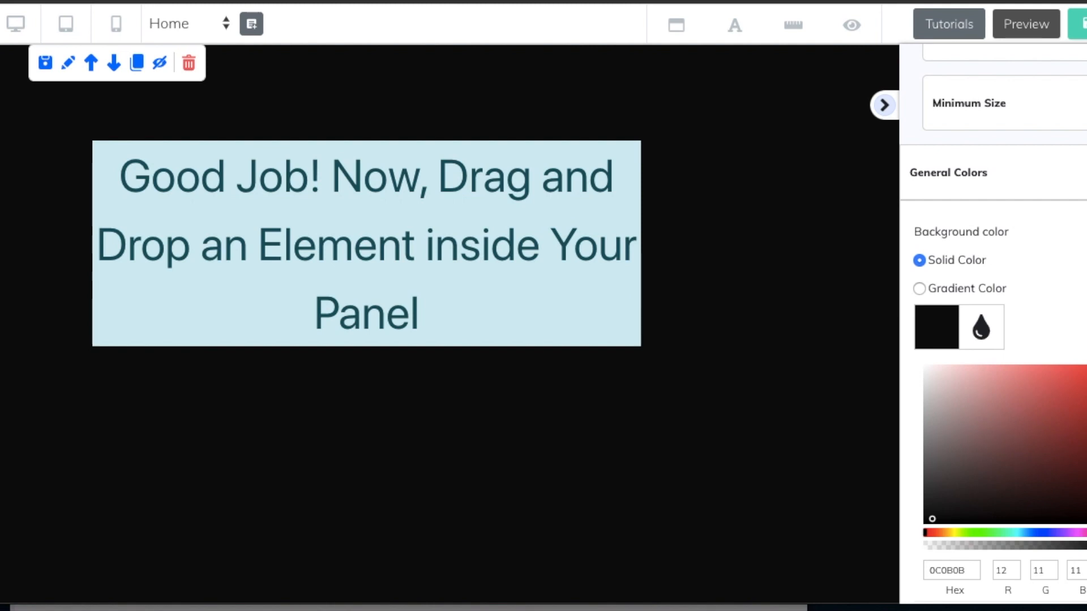
scroll(1074, 242, up, 3)
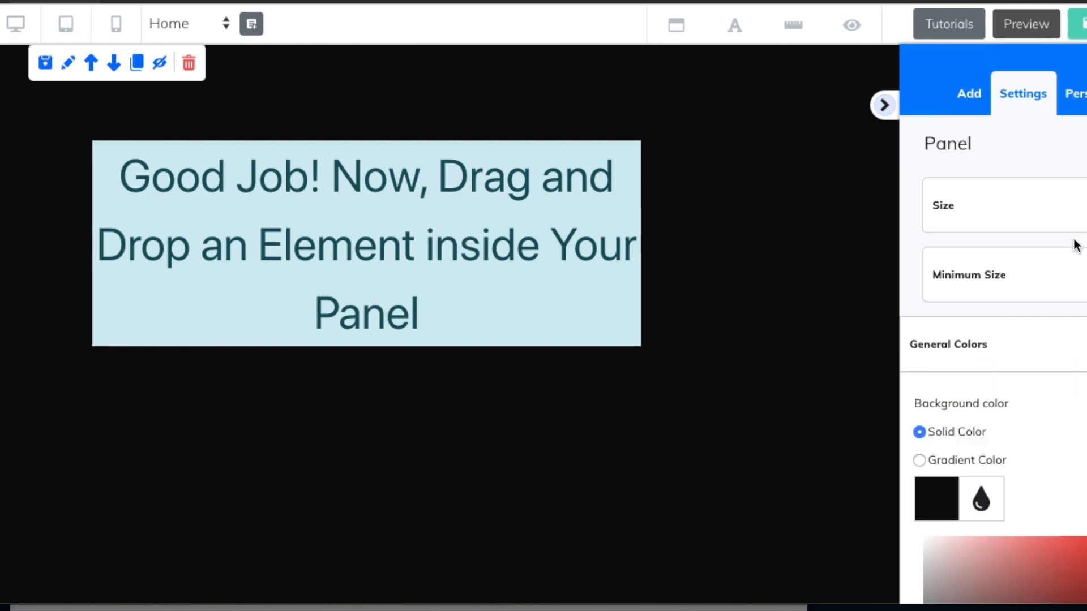
Add the laptop sample from the Image elements to the upper middle of the black panel.
click(969, 101)
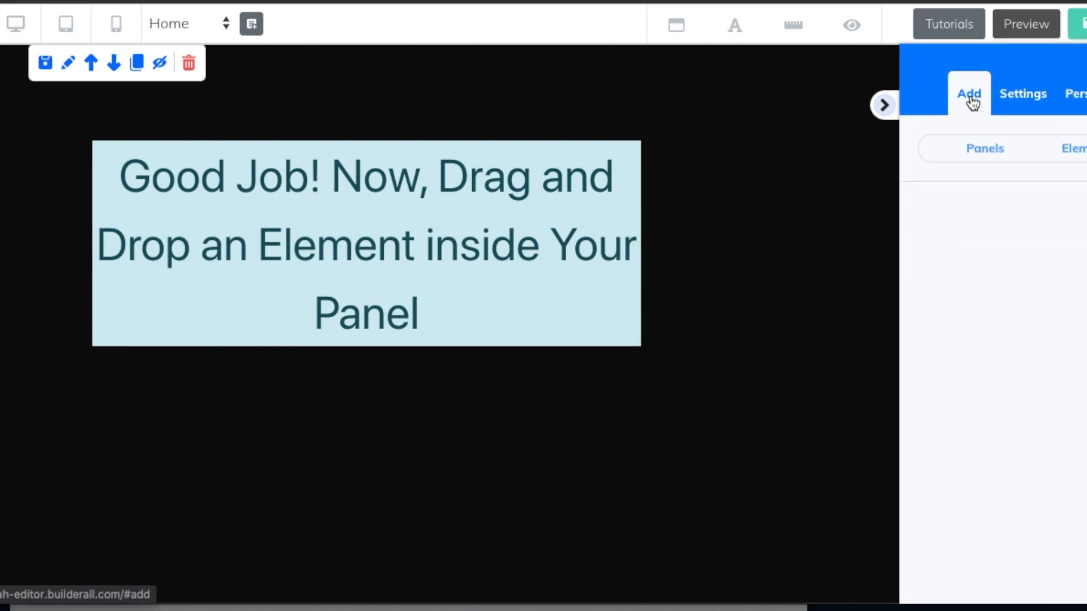
click(1072, 148)
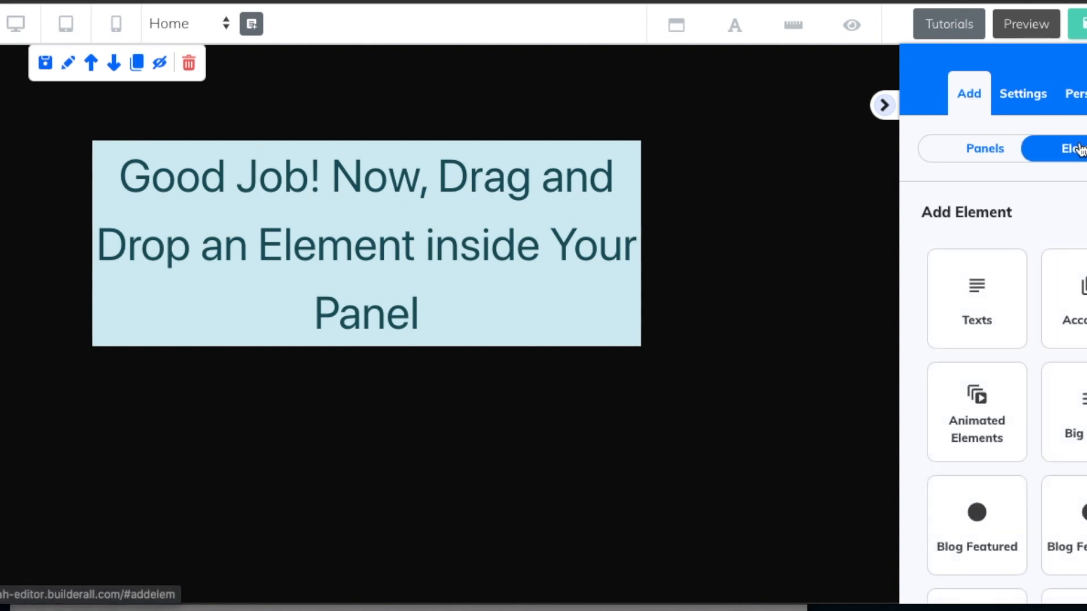
scroll(1072, 283, down, 3)
scroll(1006, 323, down, 8)
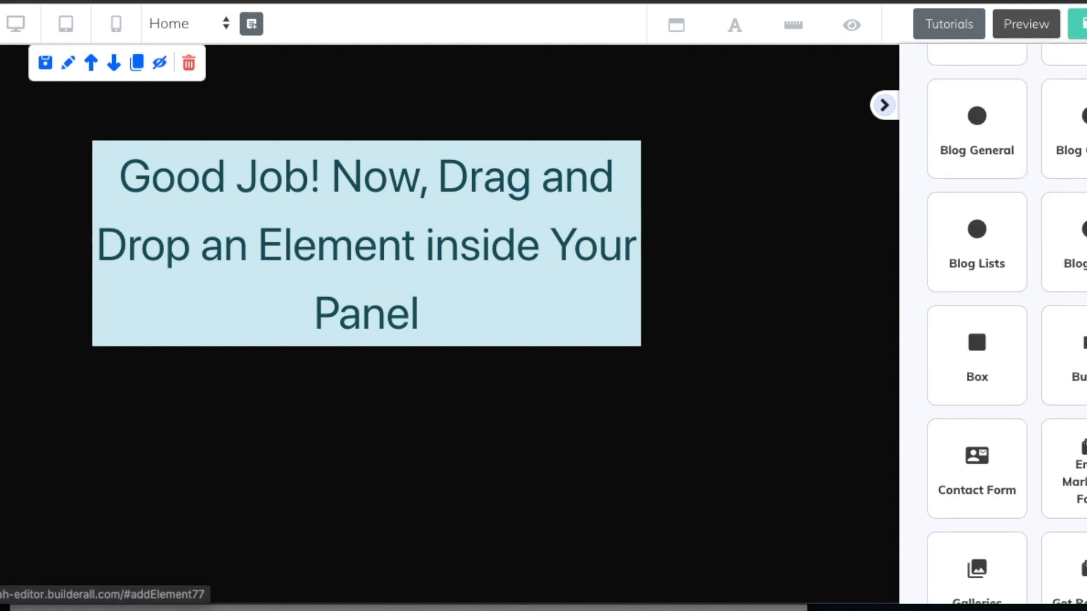
scroll(1006, 326, down, 4)
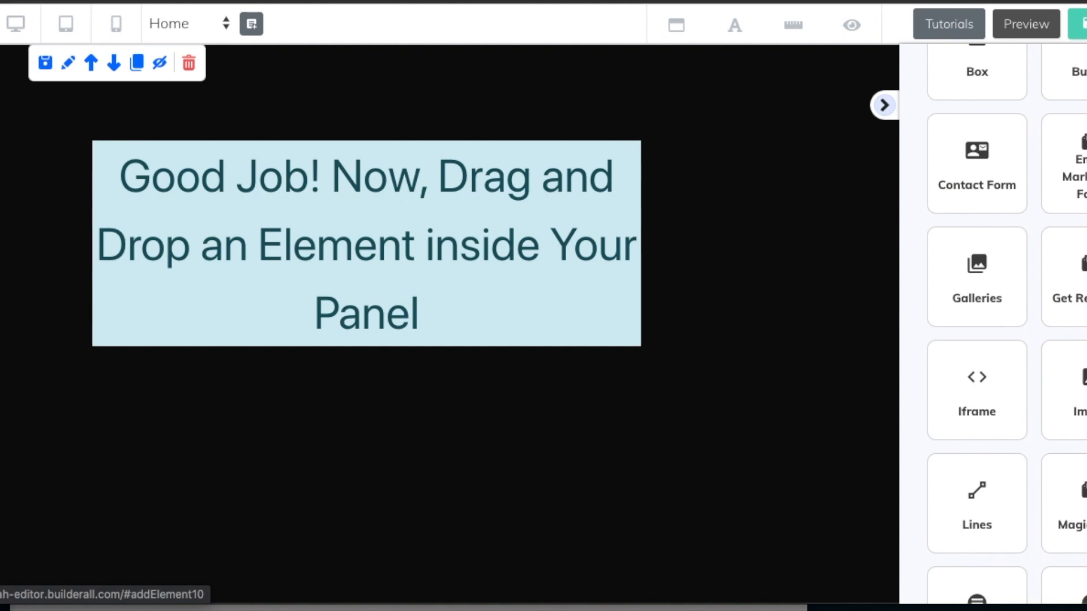
click(1070, 368)
drag(1046, 379, 496, 199)
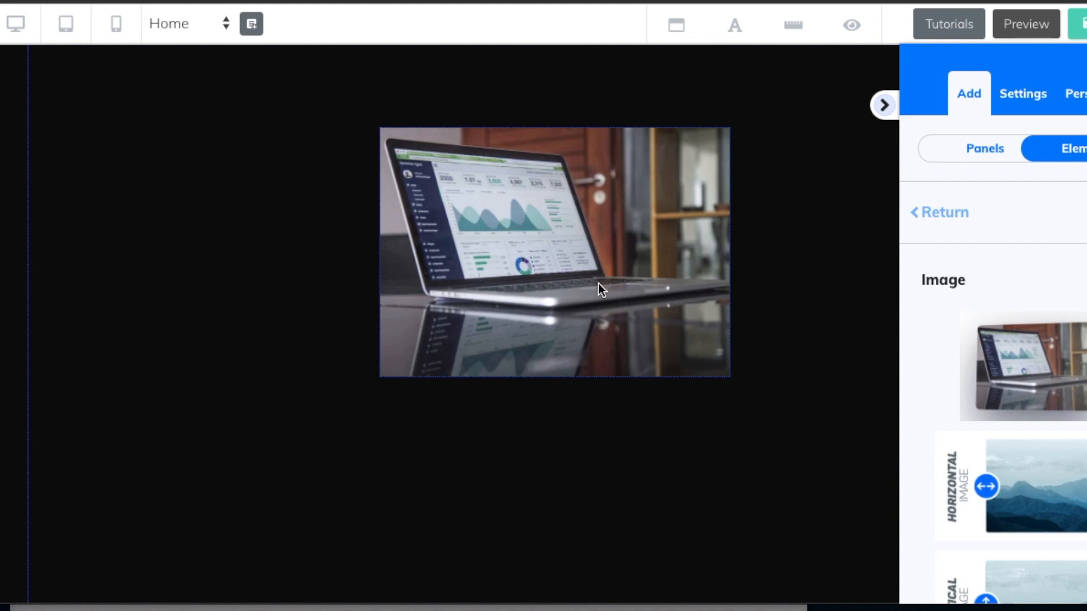
Replace the laptop sample picture with the living life digital logo from the user files.
click(510, 288)
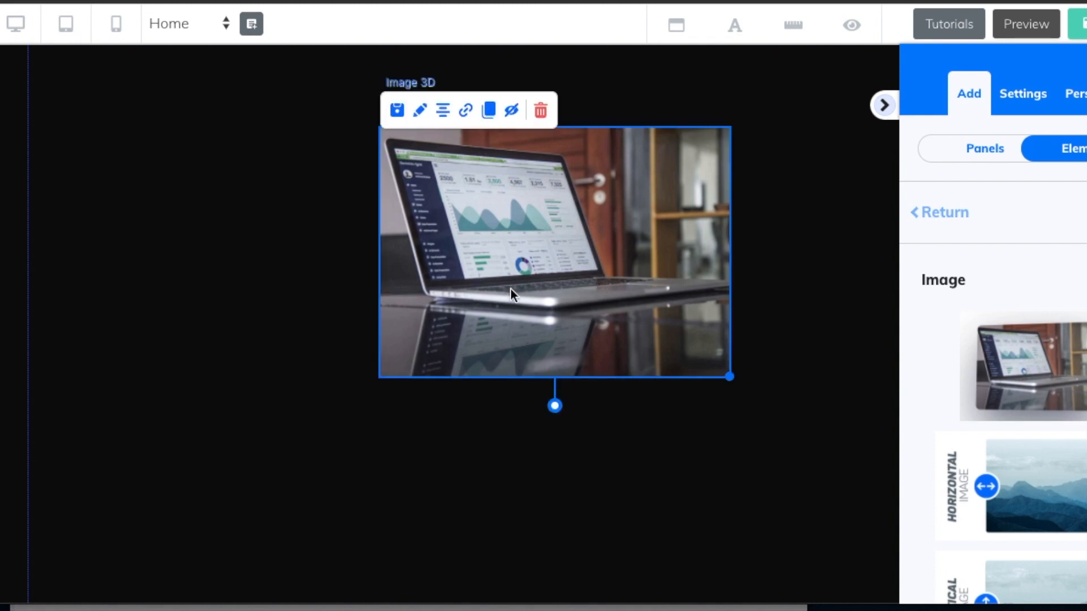
click(422, 111)
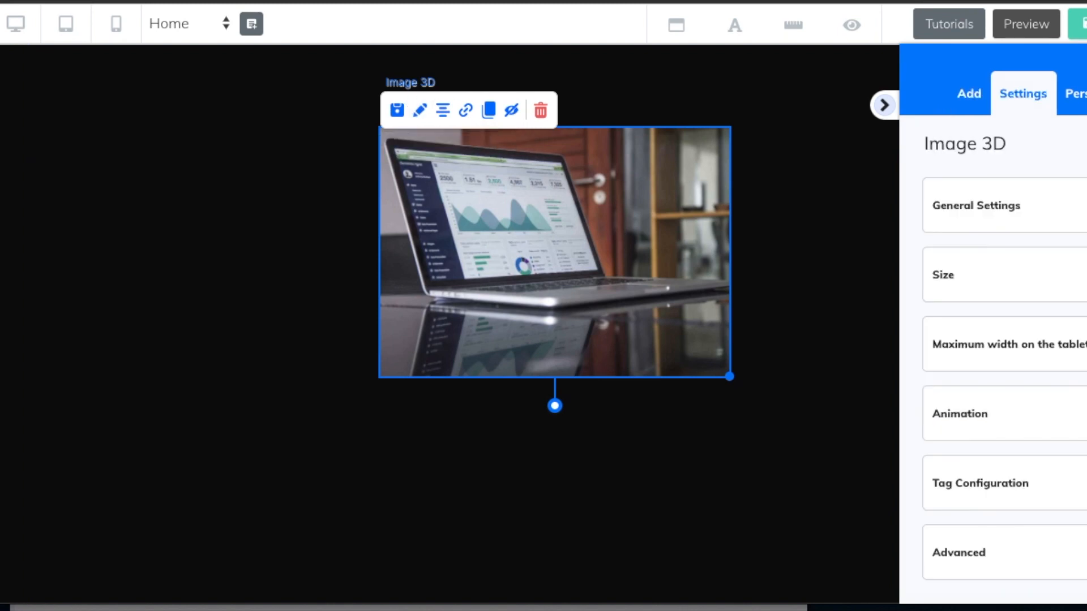
click(1030, 212)
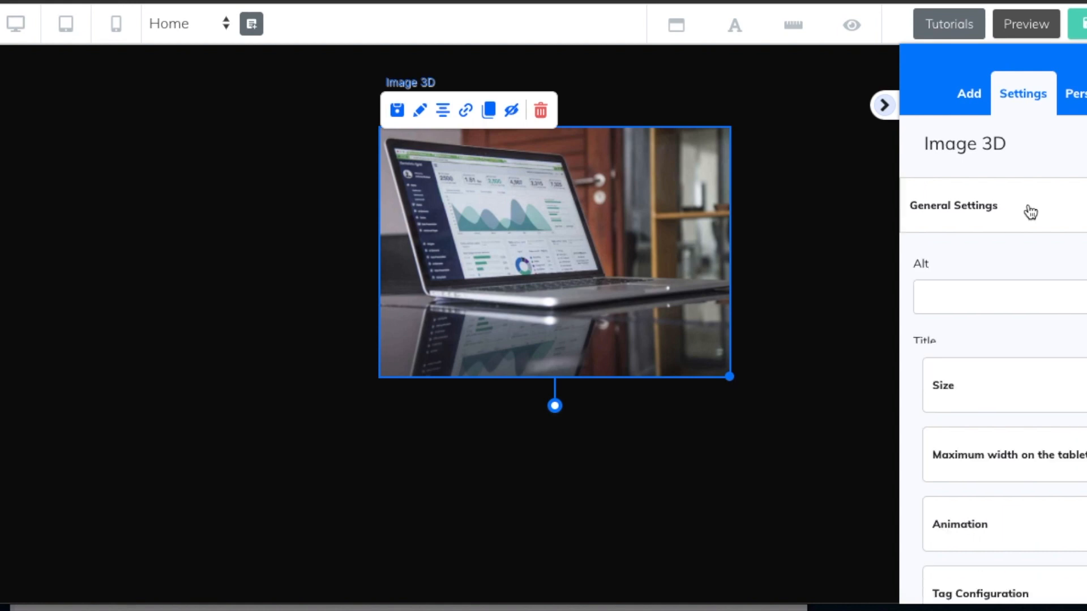
scroll(993, 430, down, 4)
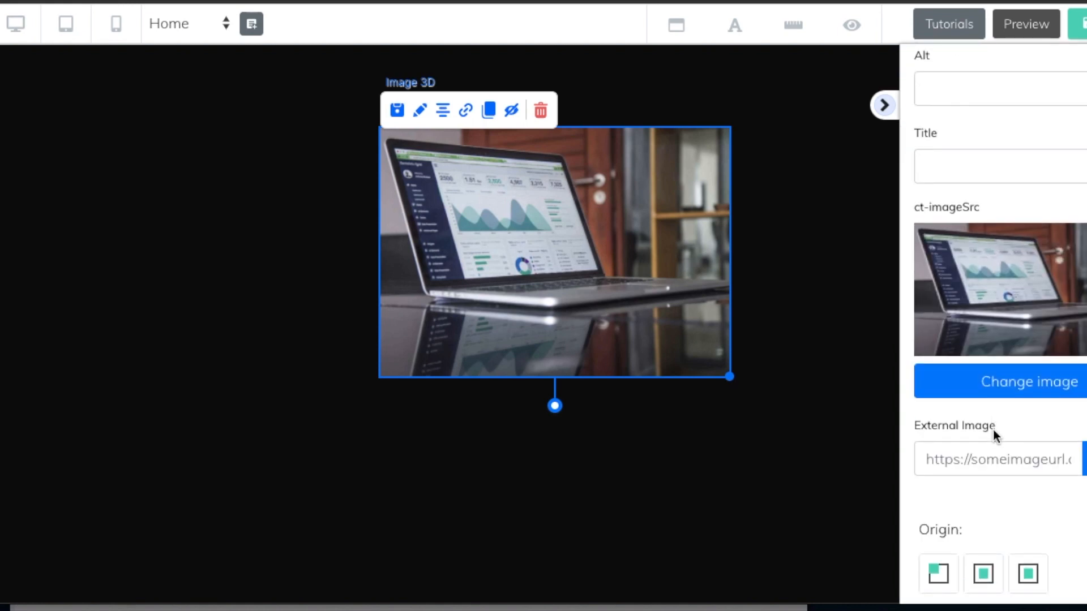
click(1013, 388)
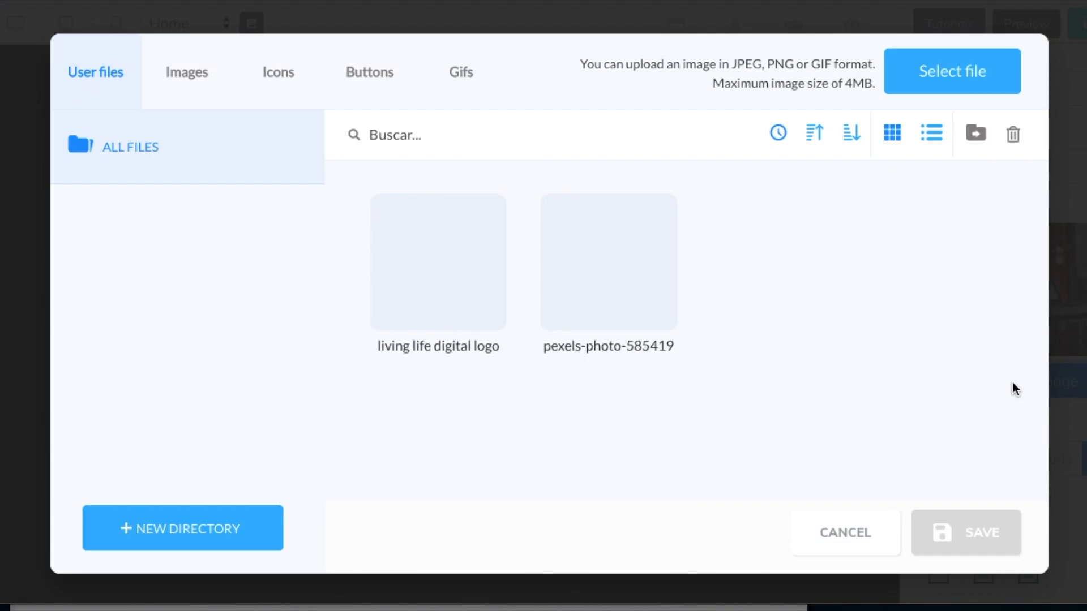
mouse_move(455, 268)
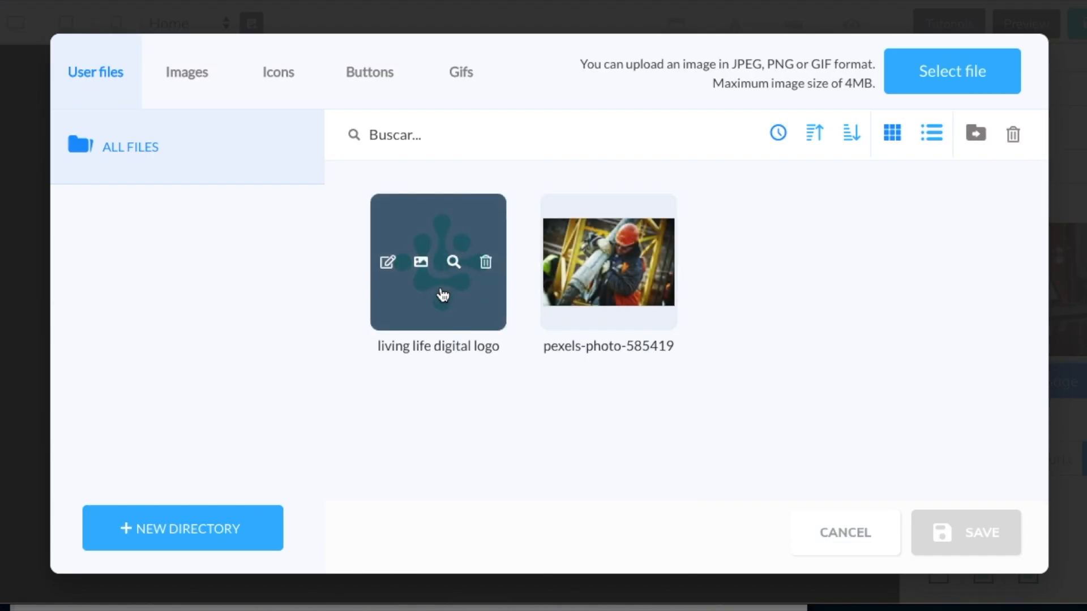
click(443, 294)
click(968, 536)
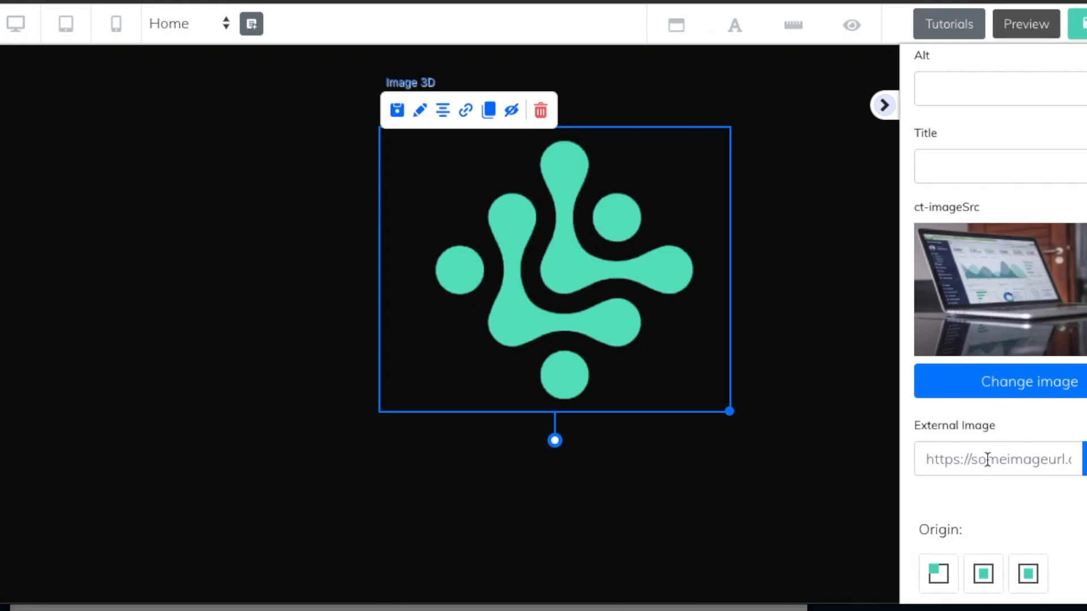
Move the logo slightly toward the panel's upper edge and scale it down to roughly 70 percent.
drag(622, 322, 609, 299)
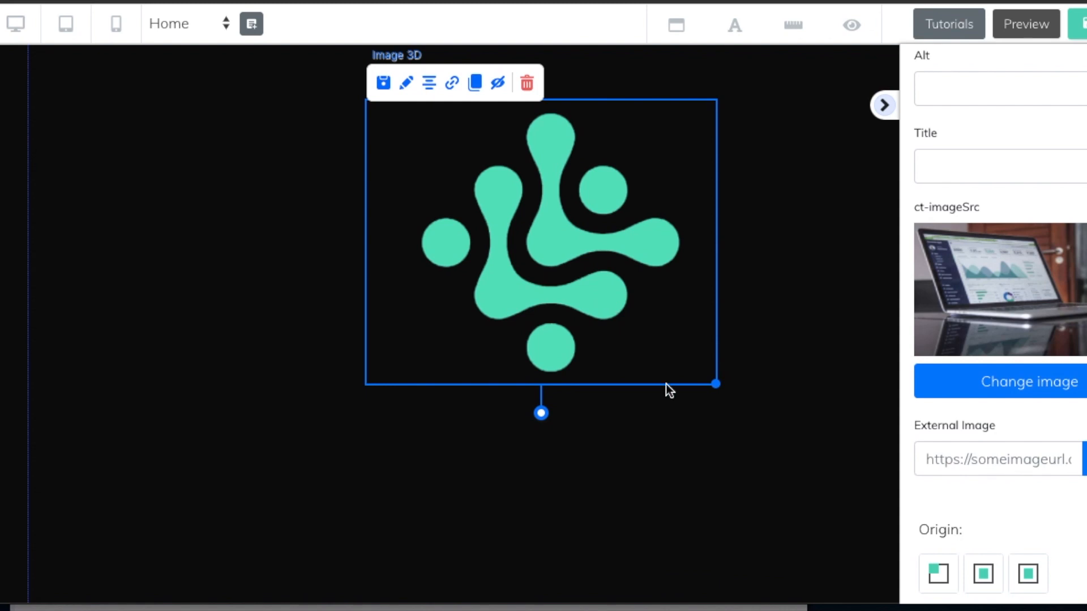
drag(715, 384, 535, 226)
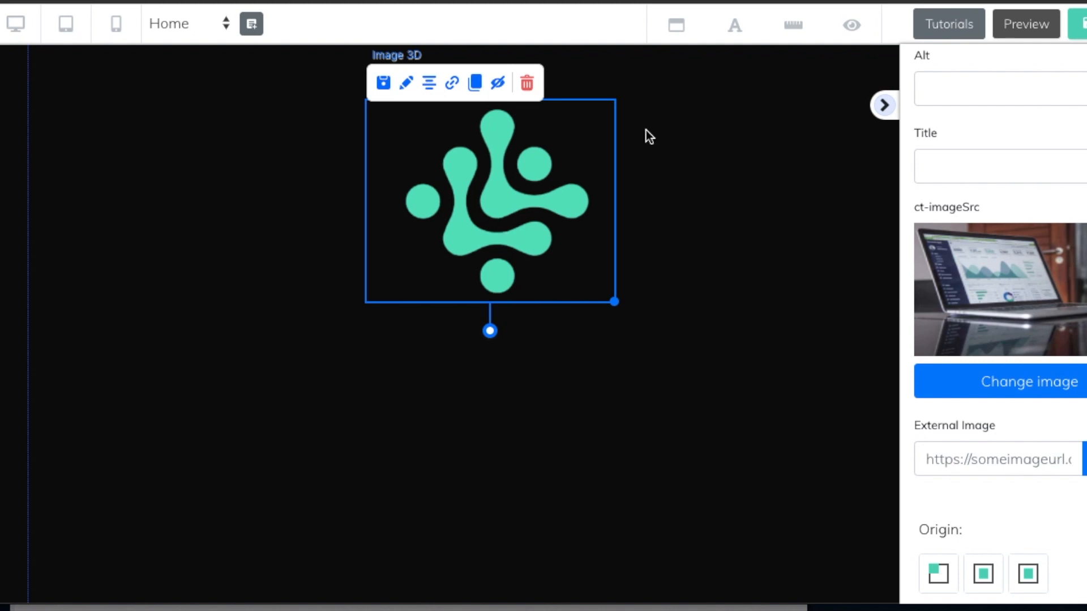
Add the square-cornered green Register Now button from the Button elements, centred below the logo.
scroll(1011, 201, up, 4)
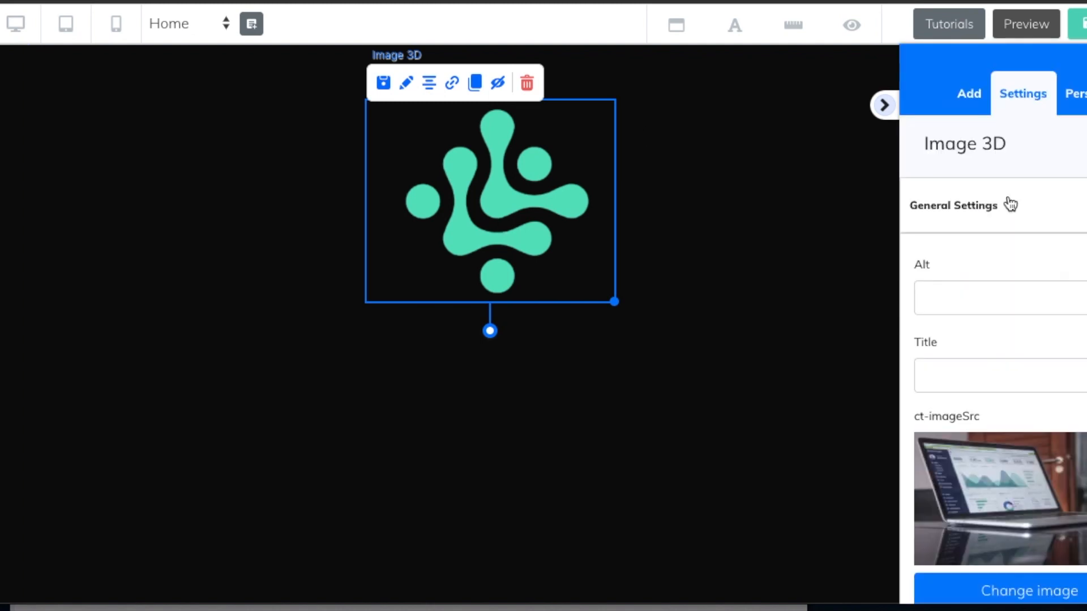
click(968, 97)
click(1078, 149)
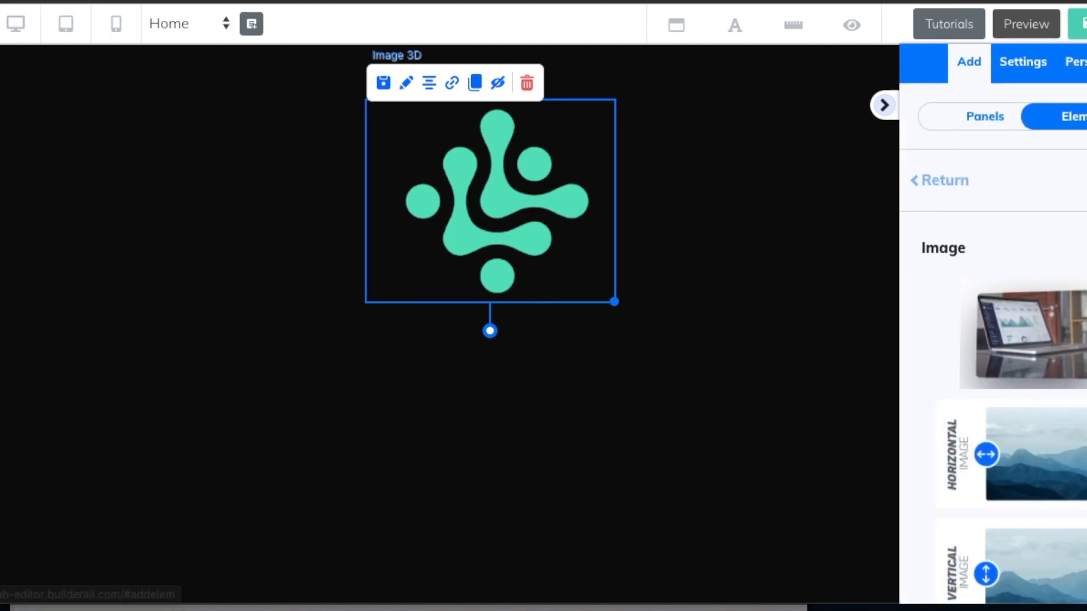
click(930, 220)
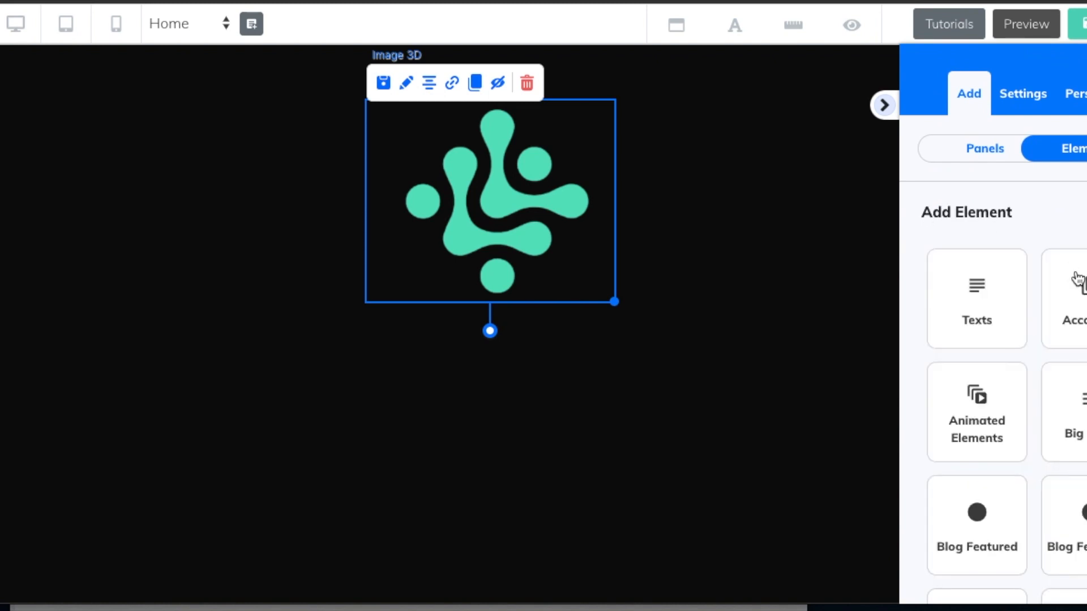
scroll(993, 324, down, 6)
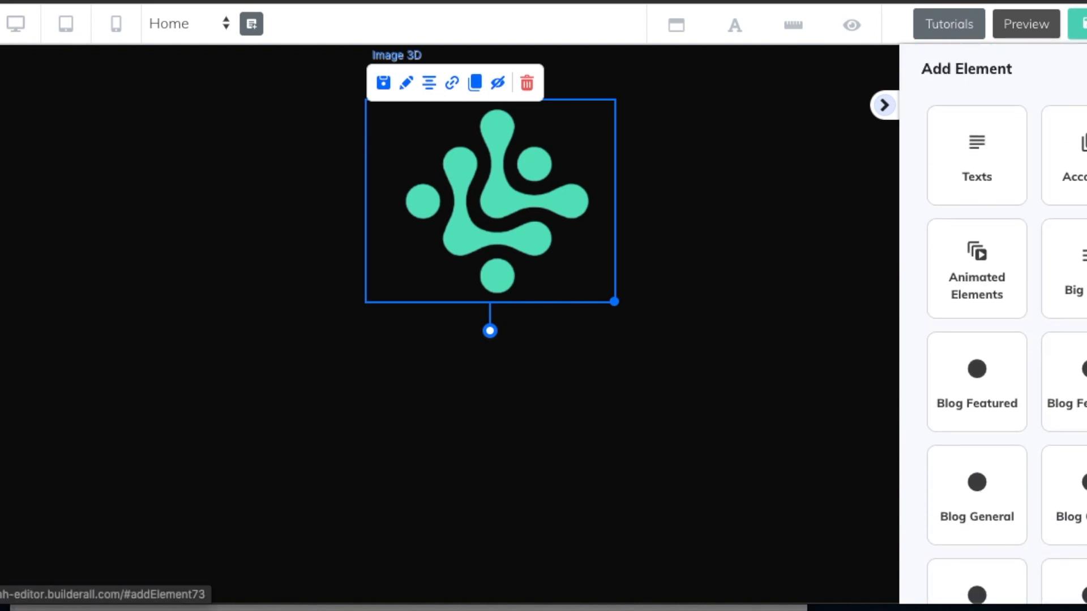
scroll(993, 323, down, 1)
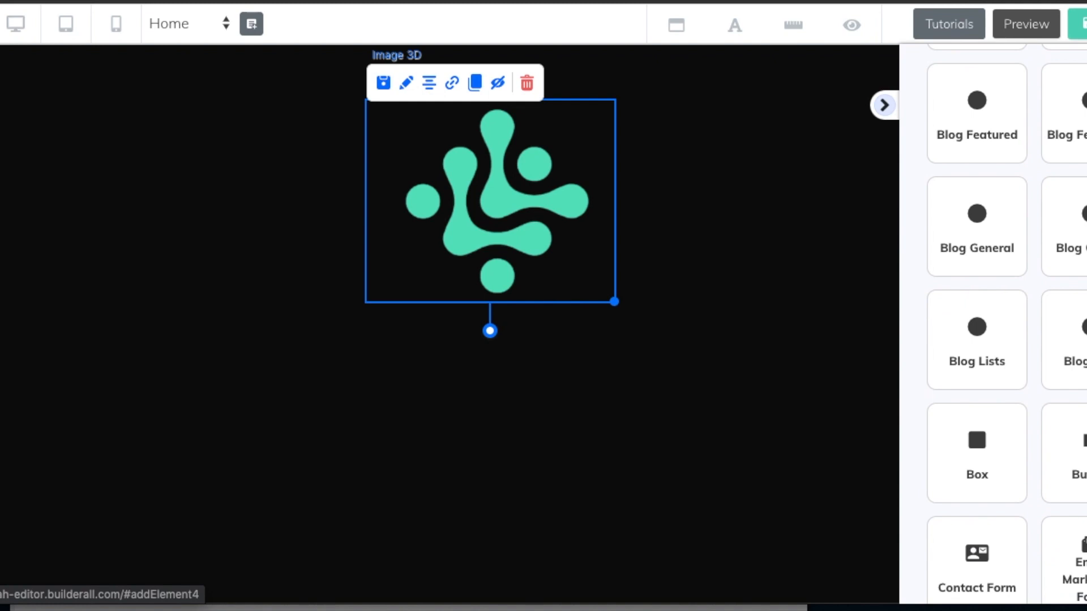
click(1070, 464)
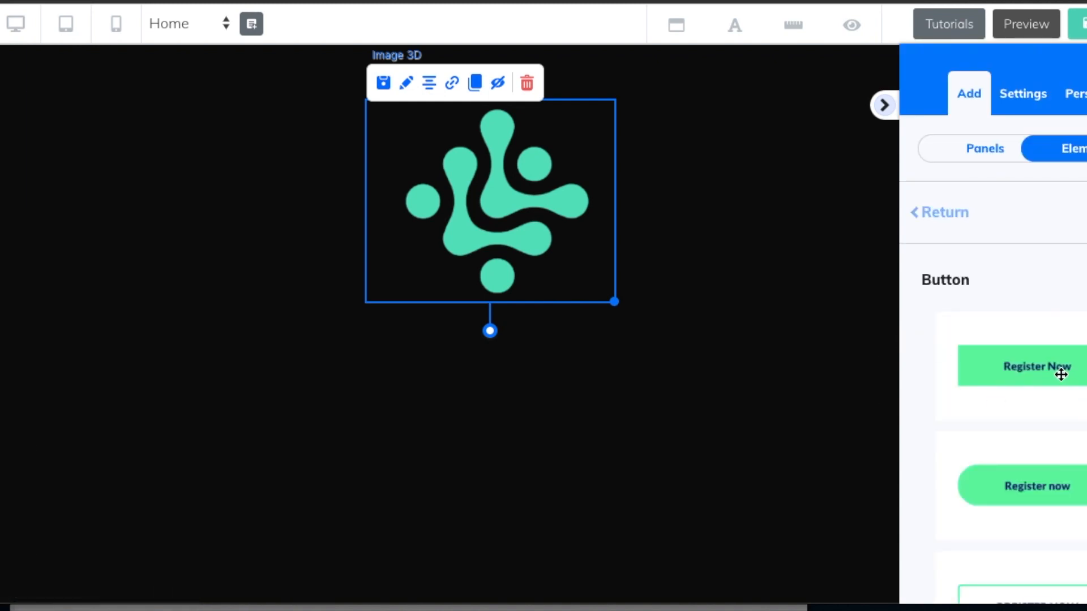
drag(1058, 365, 485, 395)
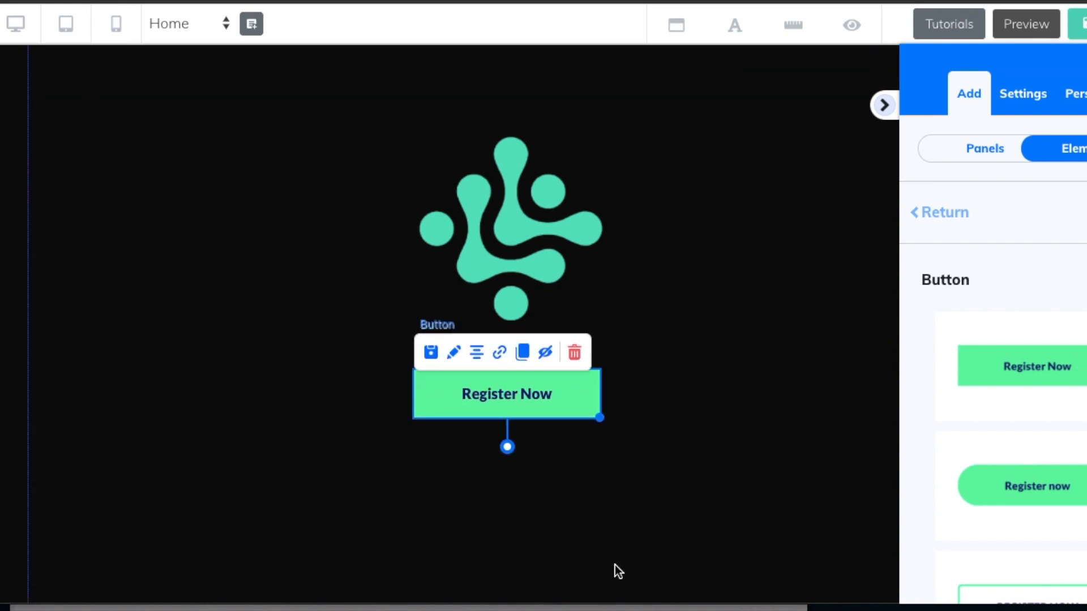
Duplicate the Register Now button three times to make four identical buttons.
scroll(587, 496, down, 2)
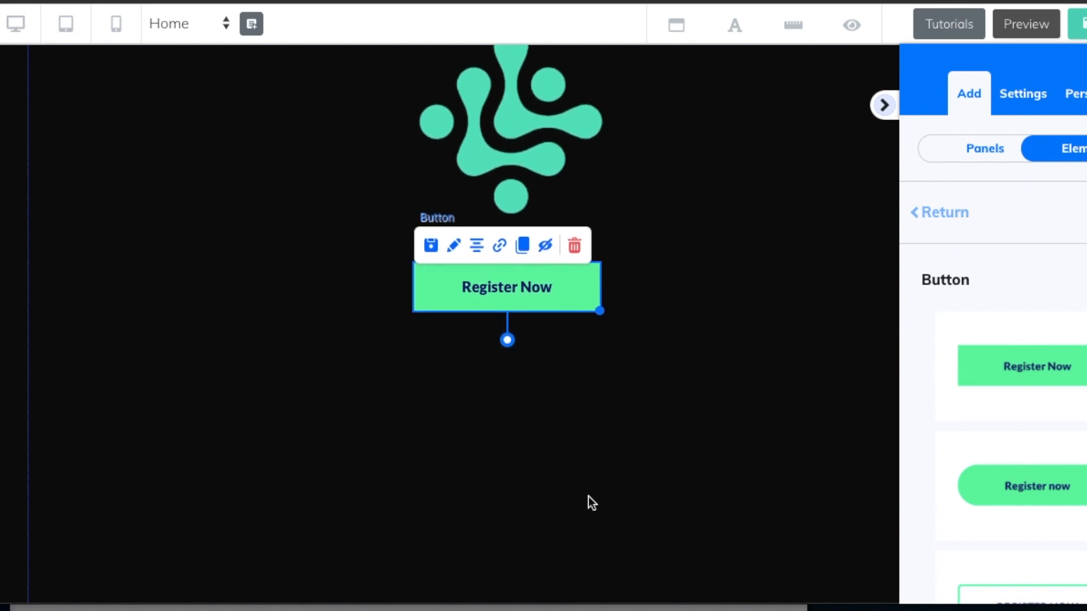
click(523, 251)
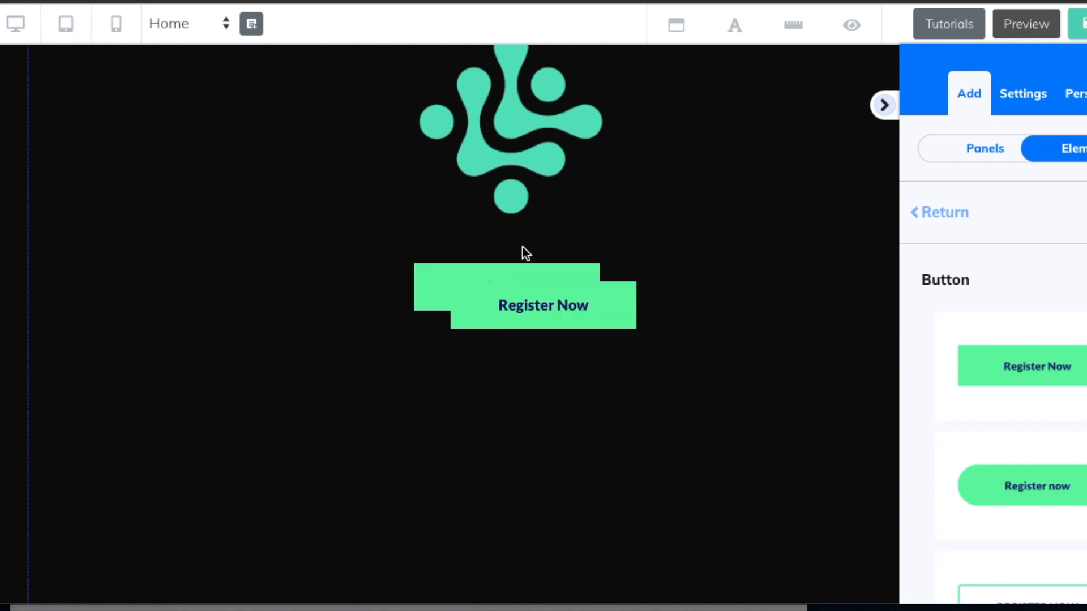
click(535, 305)
click(559, 265)
click(555, 322)
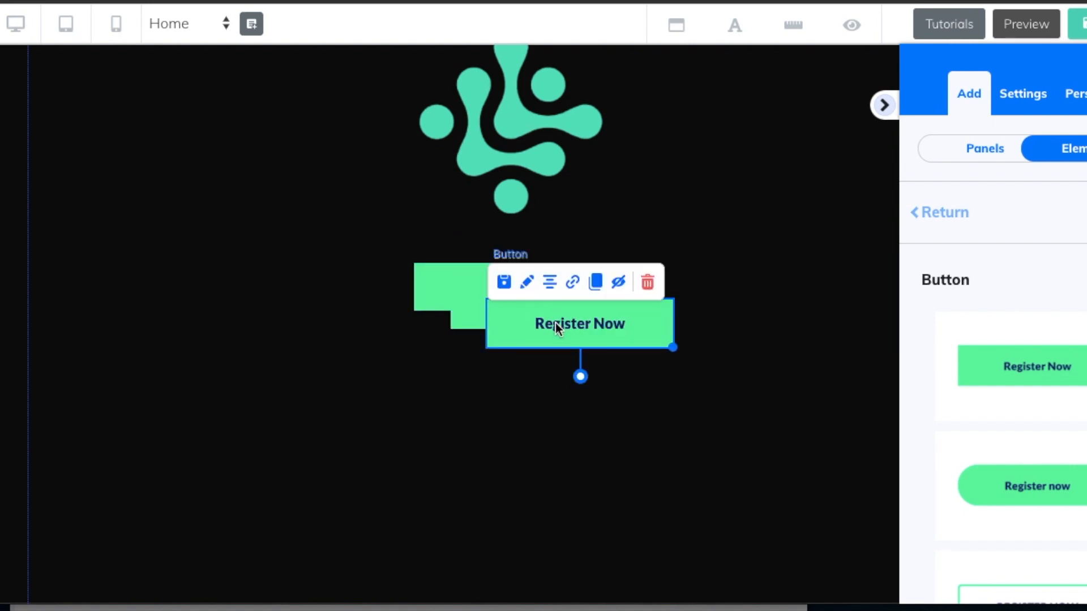
click(596, 289)
Arrange the four Register Now buttons in an evenly spaced vertical column beneath the logo.
drag(587, 359, 464, 555)
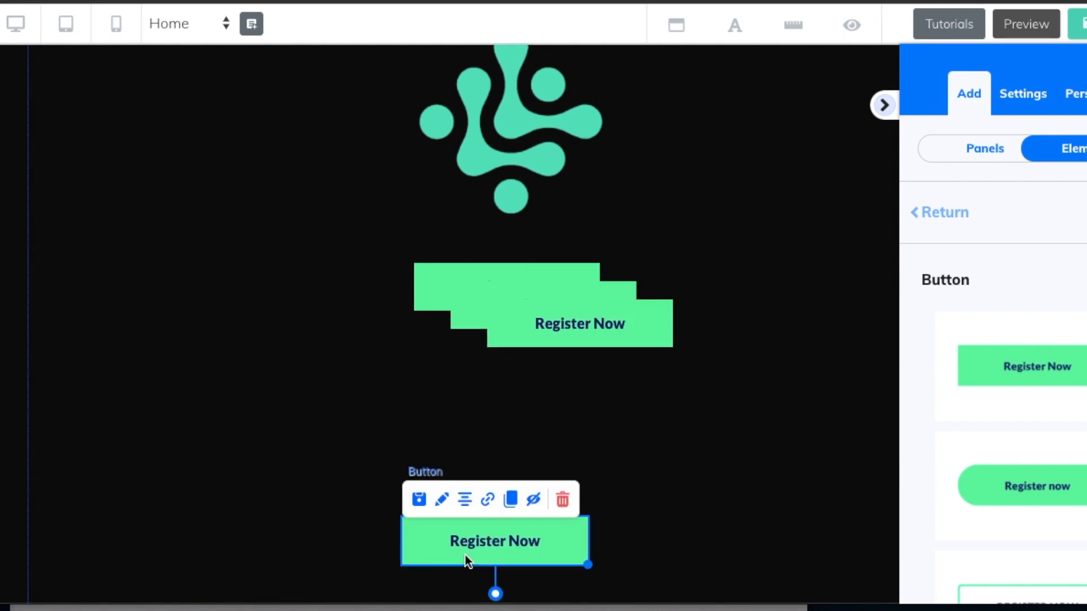
drag(570, 361, 534, 417)
drag(545, 304, 500, 467)
drag(491, 285, 485, 263)
drag(537, 443, 522, 338)
drag(522, 467, 522, 413)
drag(510, 532, 515, 485)
click(684, 511)
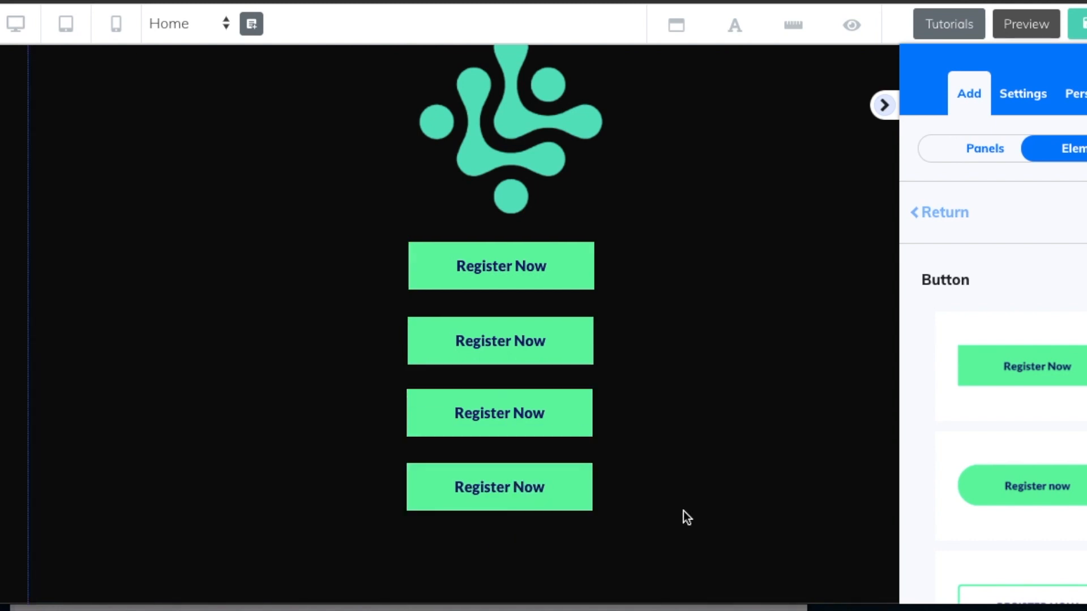
Change the headline of the first button below the logo to Blog.
click(511, 269)
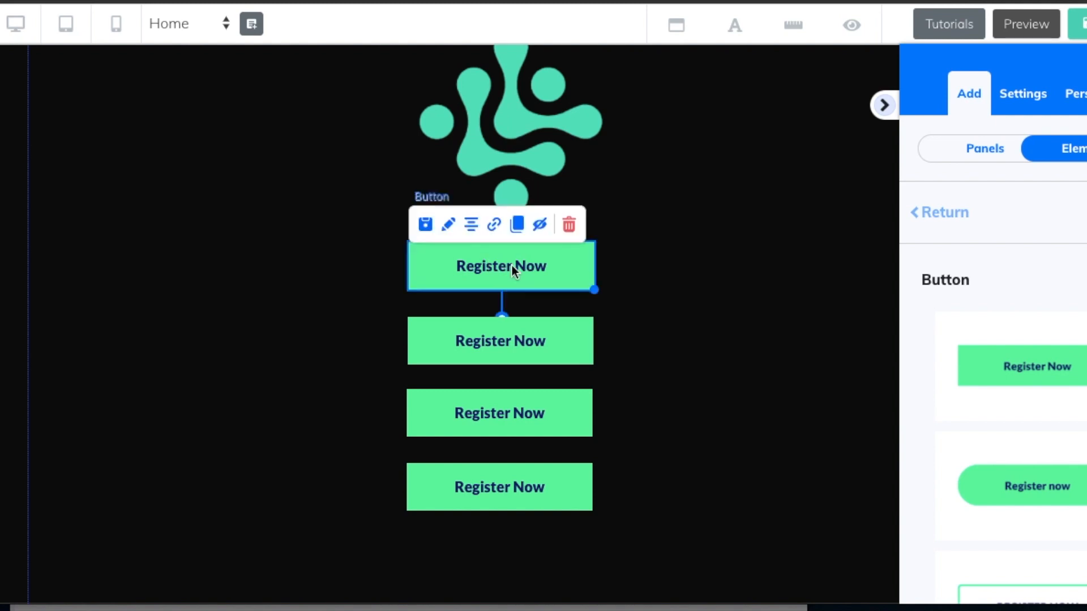
click(448, 227)
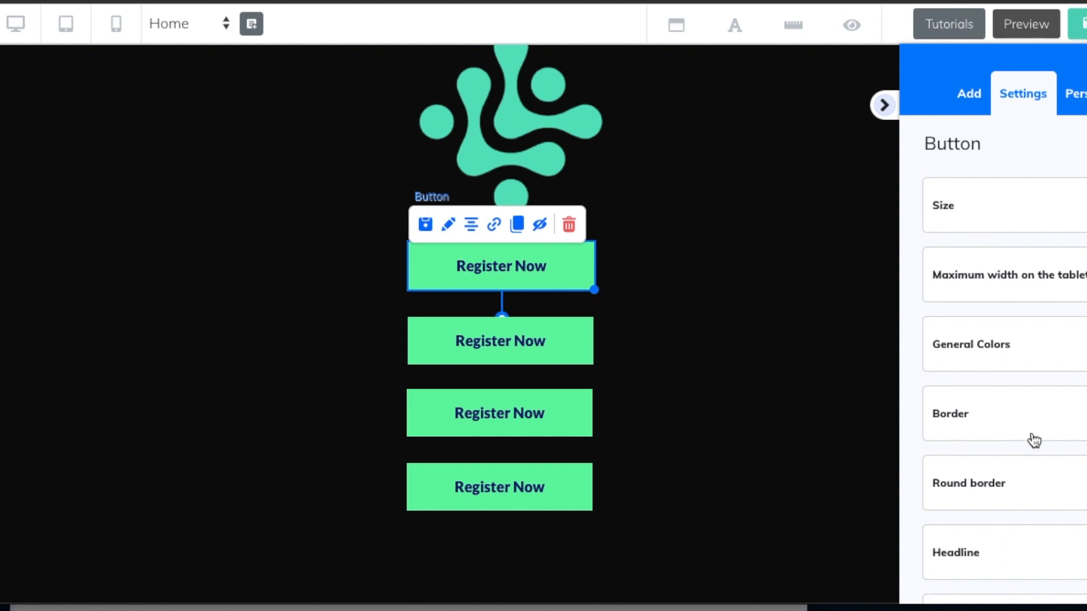
scroll(1042, 462, down, 2)
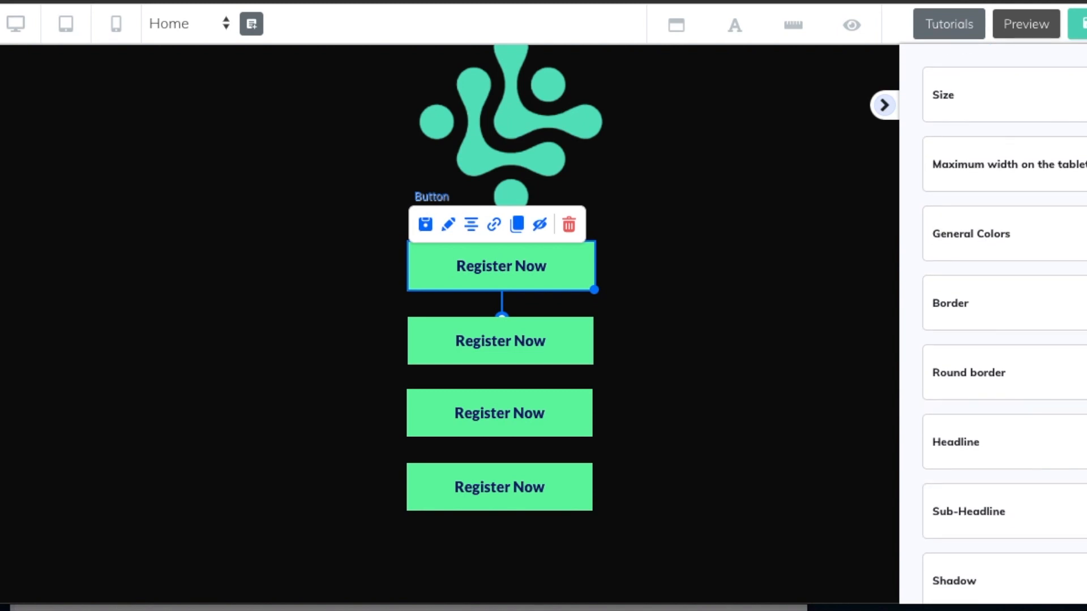
click(1042, 447)
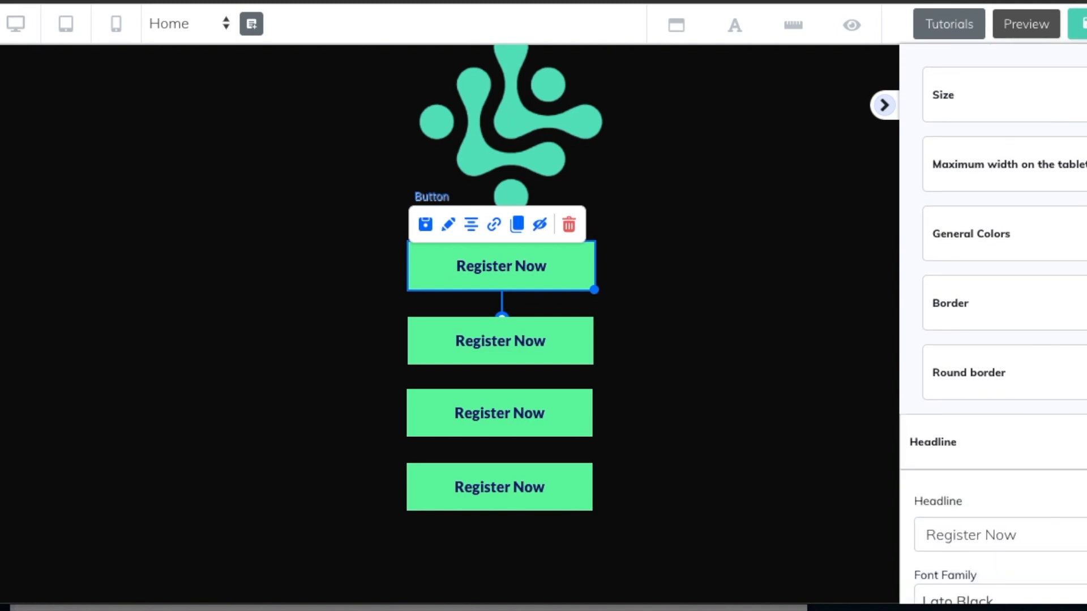
triple_click(1007, 536)
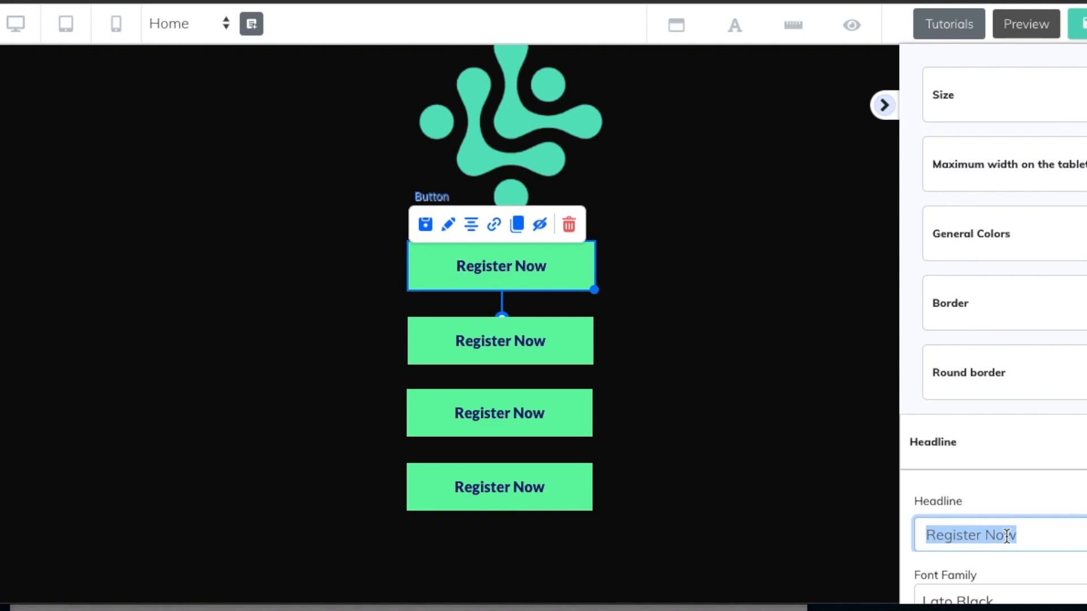
key(BackSpace)
text(Blog)
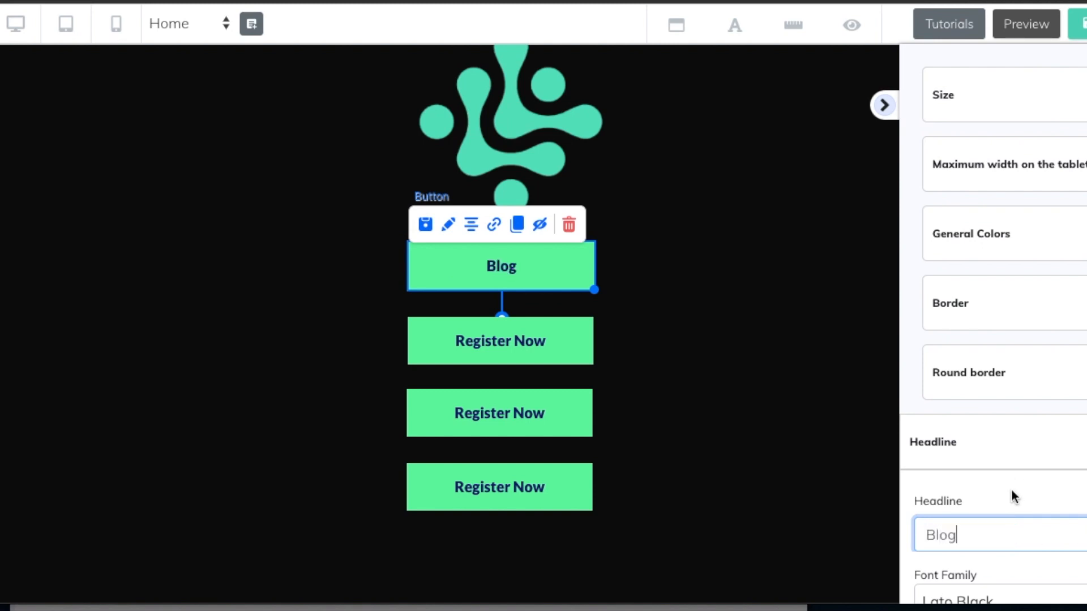
click(710, 417)
Change the headline of the second button in the column to Website.
click(489, 343)
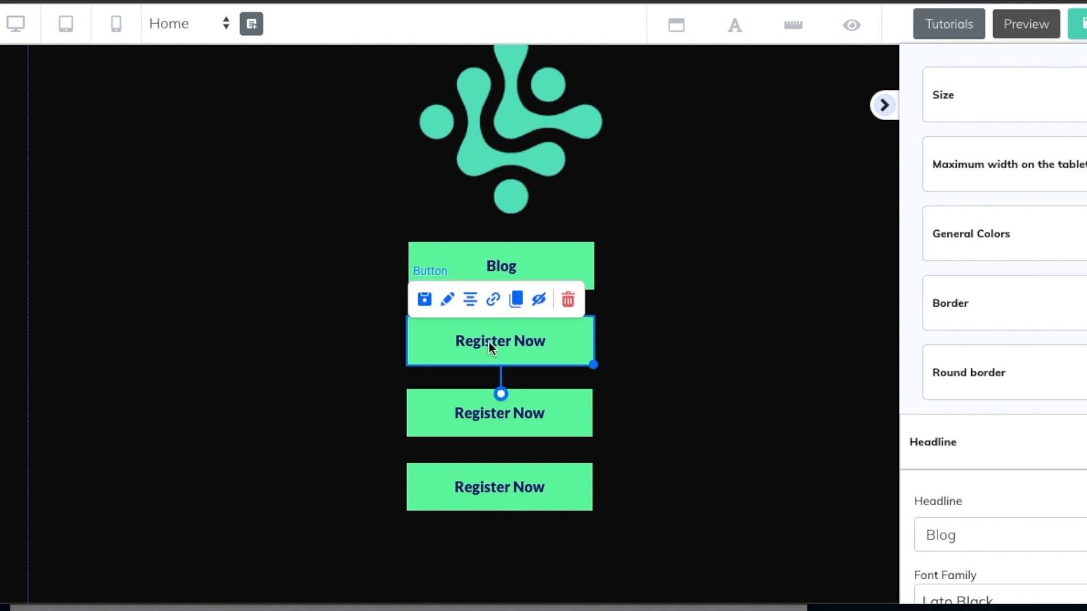
click(447, 299)
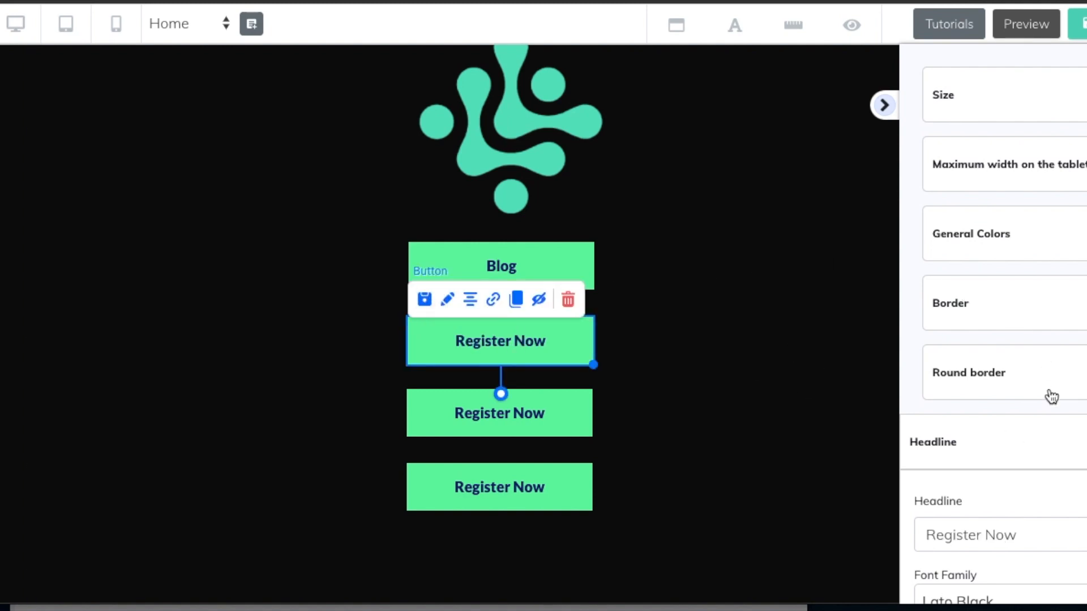
scroll(1042, 419, down, 1)
triple_click(1008, 467)
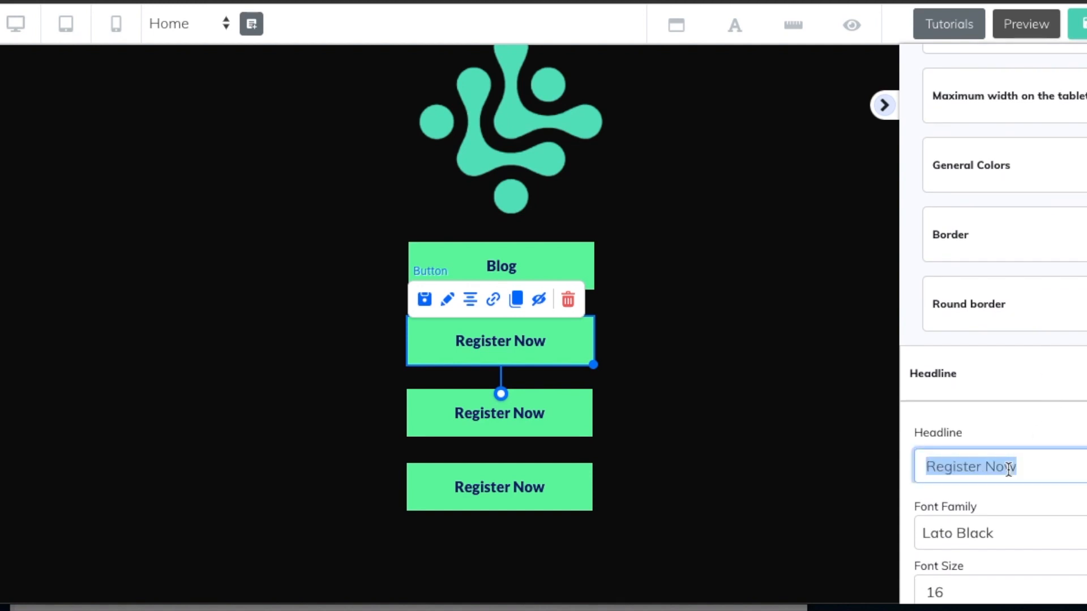
text(Website)
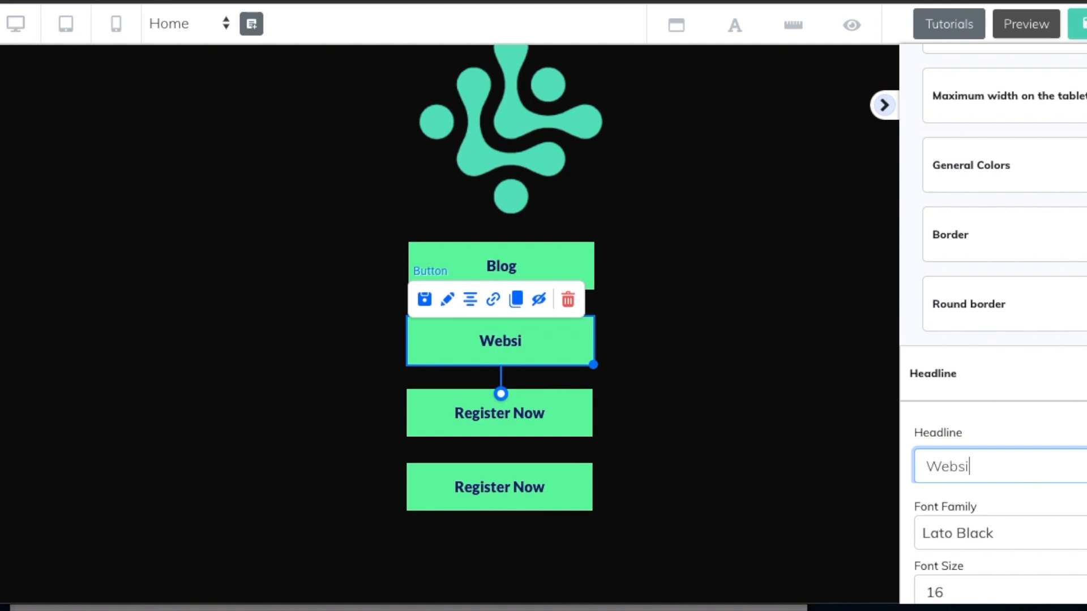
click(816, 485)
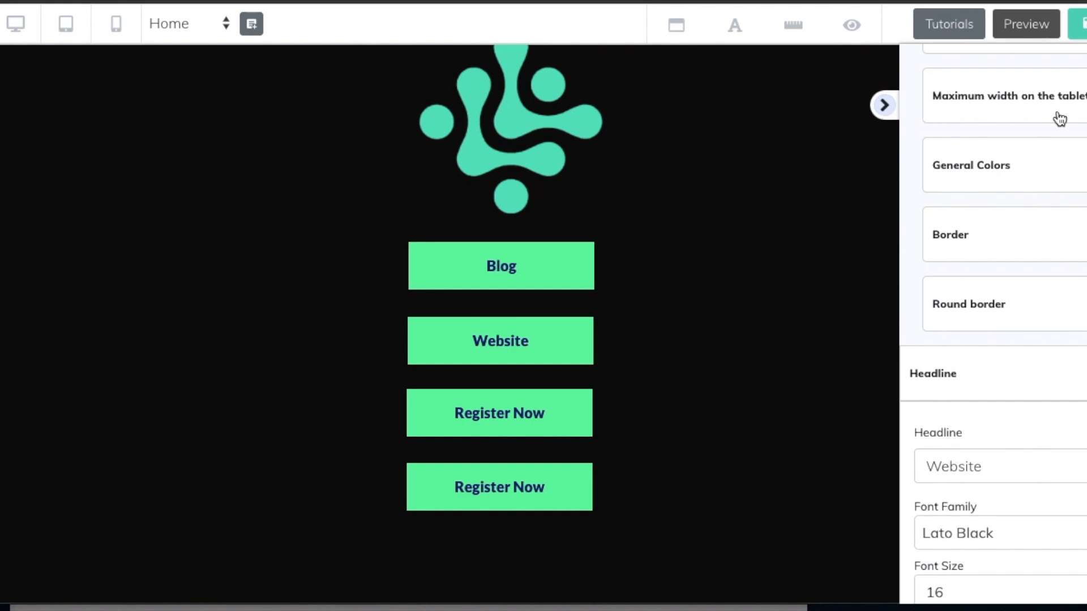
Add a social bar with Facebook, Twitter, Instagram and LinkedIn icons to the dark panel, and delete the extra copy over the last button.
scroll(1058, 184, up, 3)
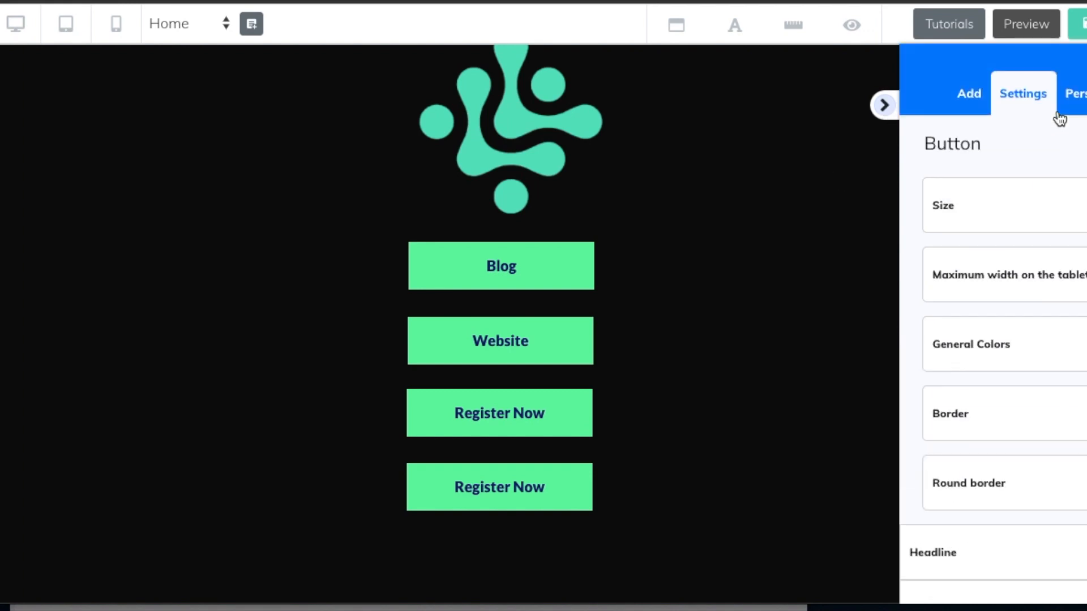
click(971, 95)
click(1076, 150)
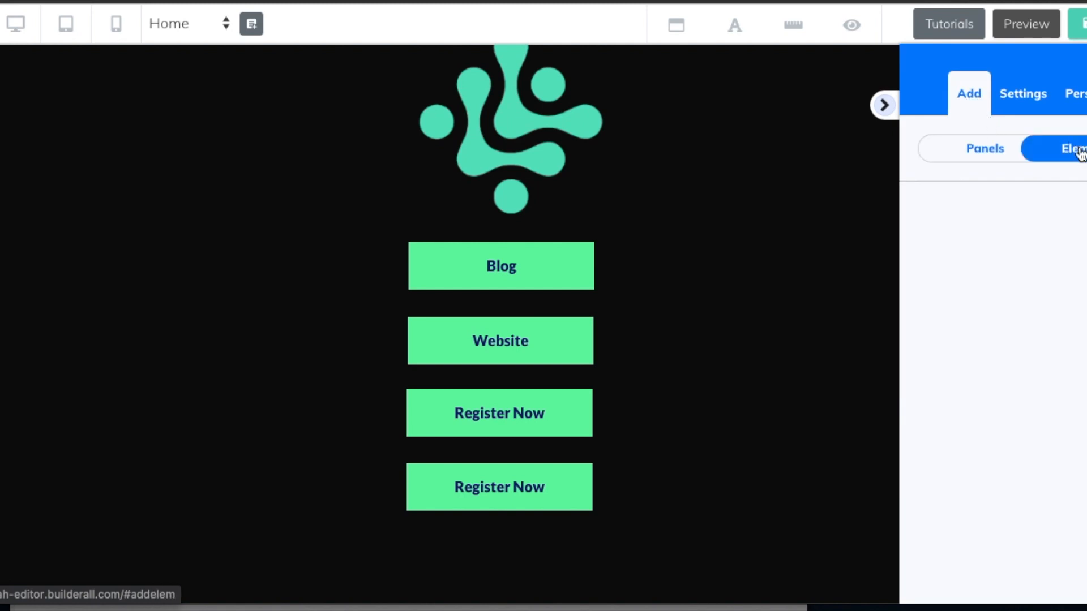
scroll(1069, 454, down, 2)
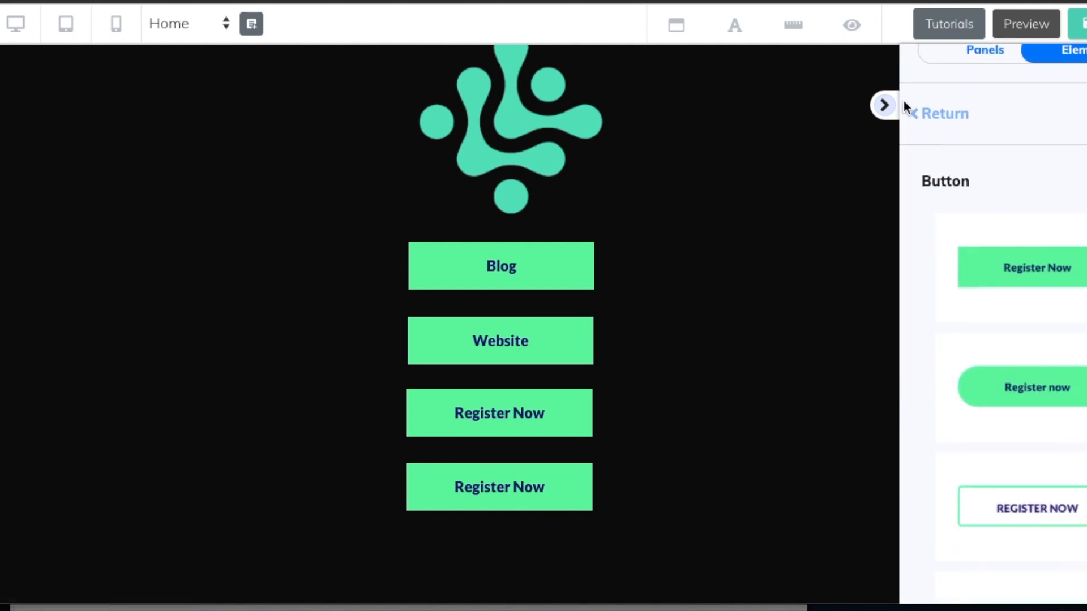
click(931, 119)
scroll(1072, 451, down, 7)
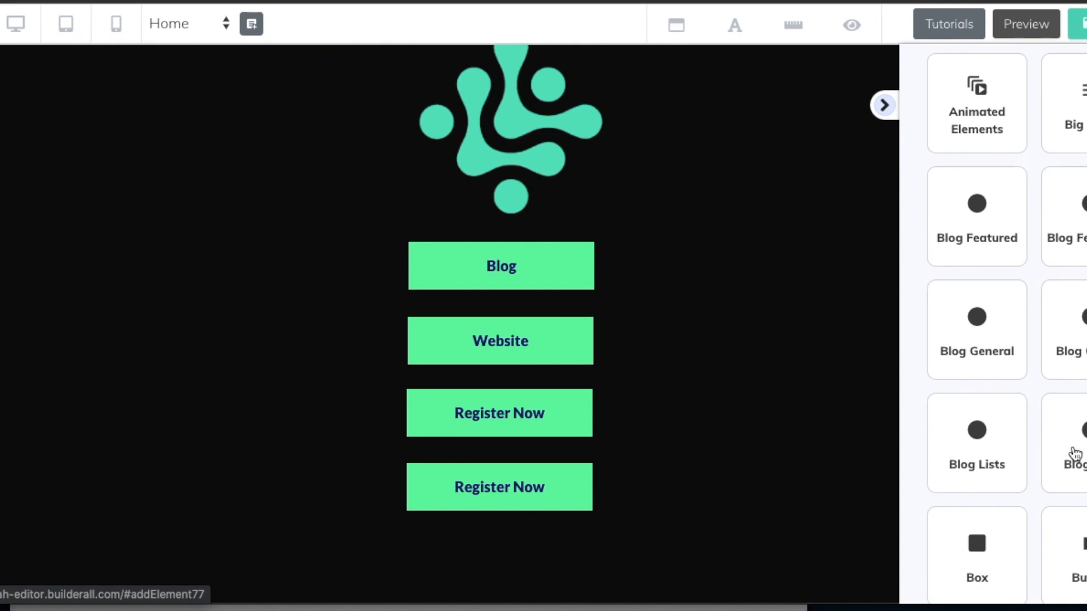
scroll(1076, 453, down, 8)
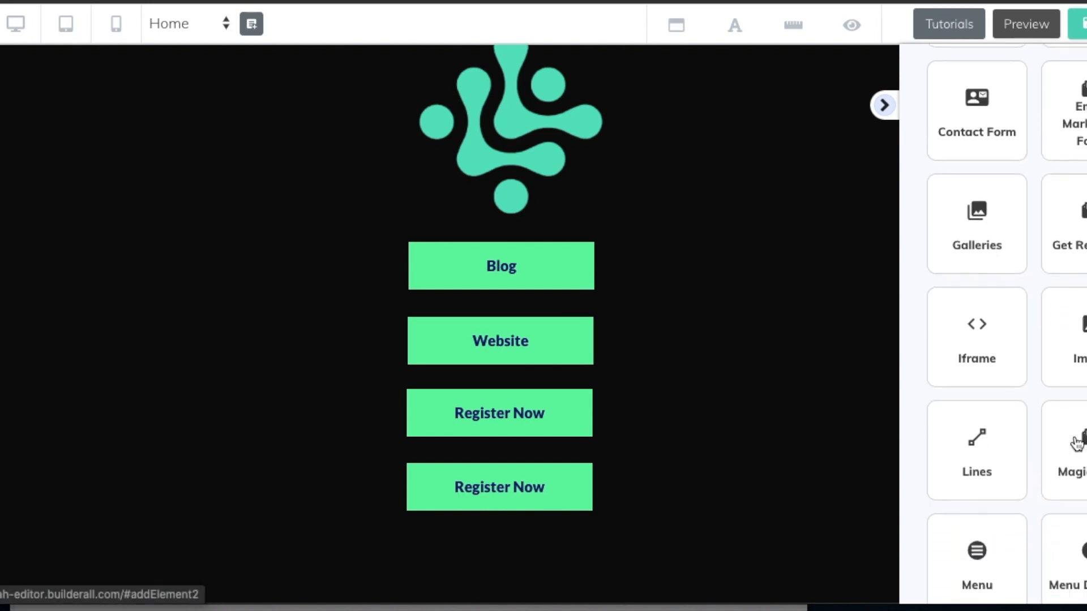
scroll(1077, 444, down, 3)
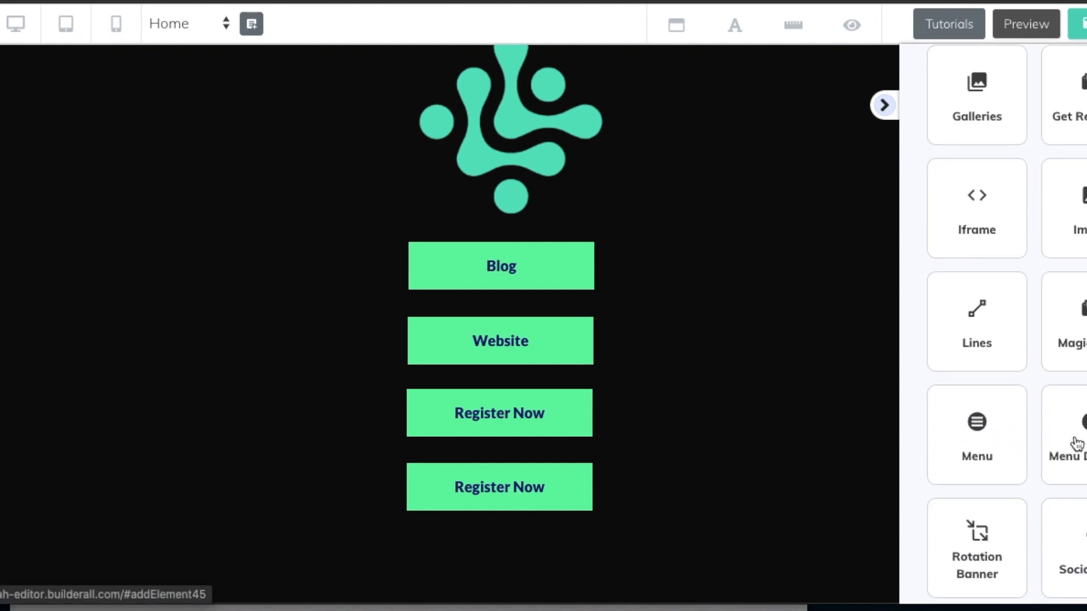
scroll(1077, 444, down, 1)
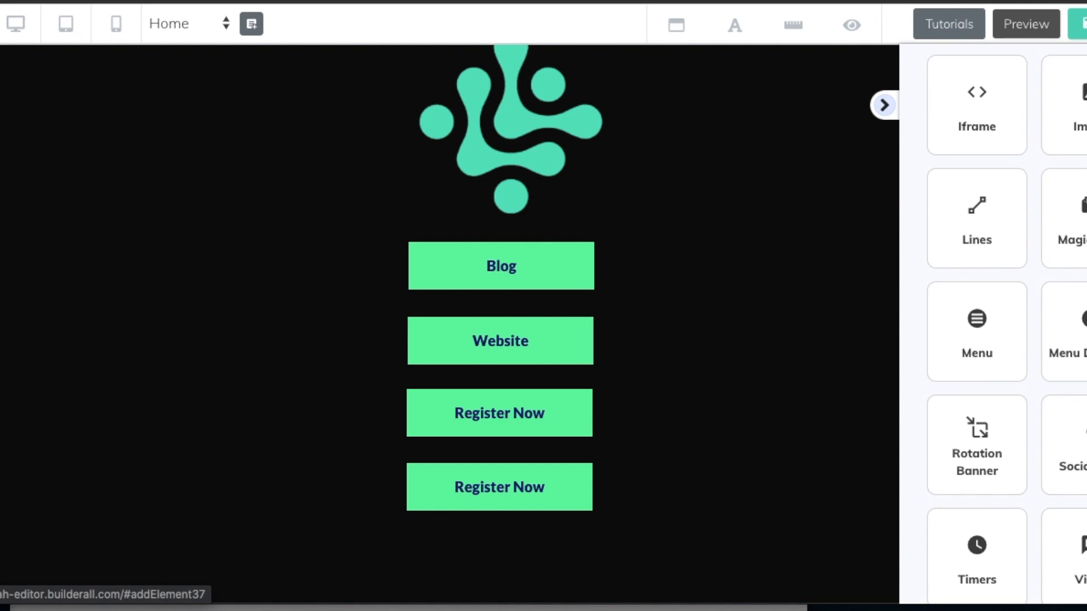
click(1078, 466)
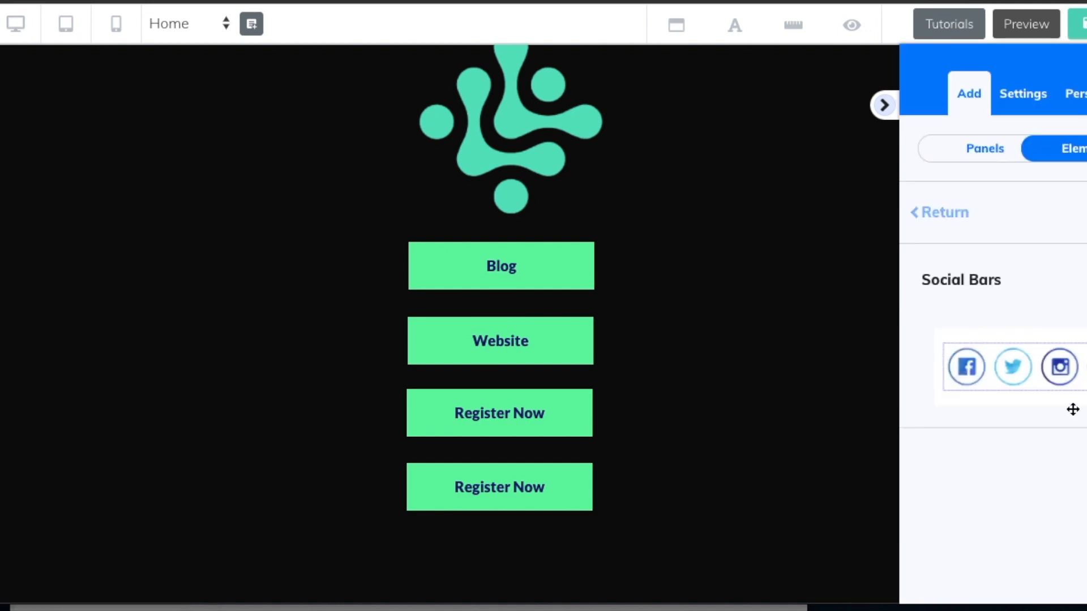
drag(1062, 379, 660, 558)
click(492, 532)
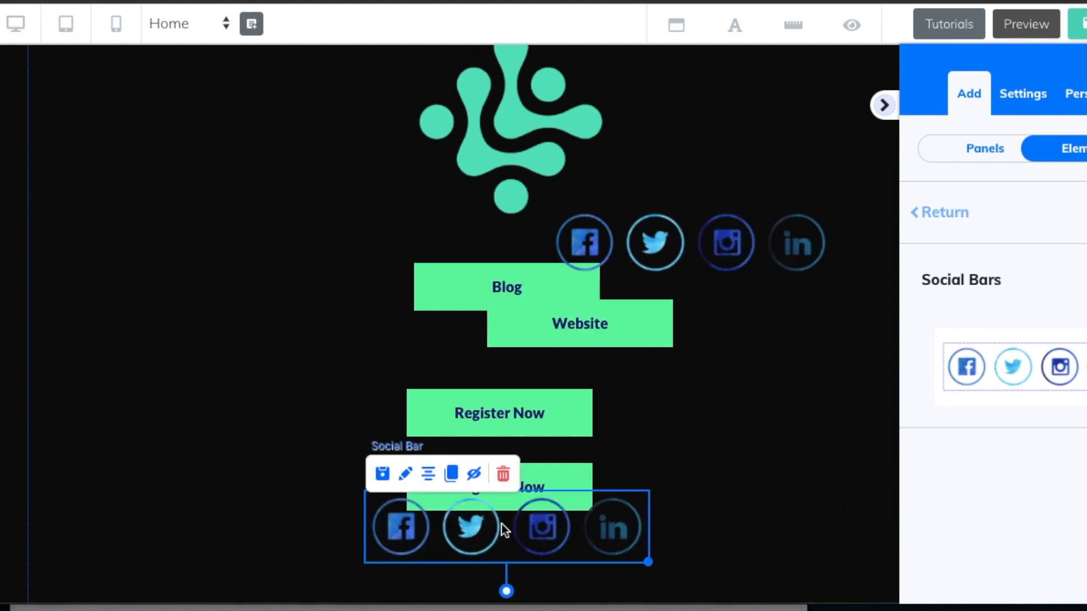
click(503, 474)
Move the Website button back into the column under Blog and place the social bar beneath the last Register Now button.
click(616, 334)
drag(606, 325, 531, 349)
drag(730, 223, 542, 539)
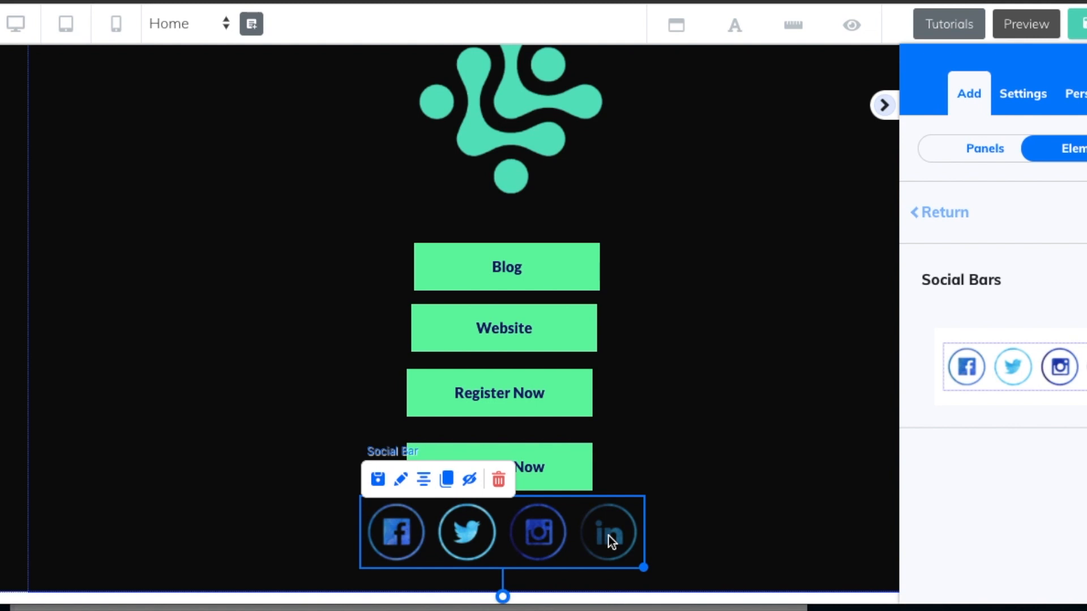
Examine the social bar's general settings, including the show, link and image options for each social network.
click(400, 480)
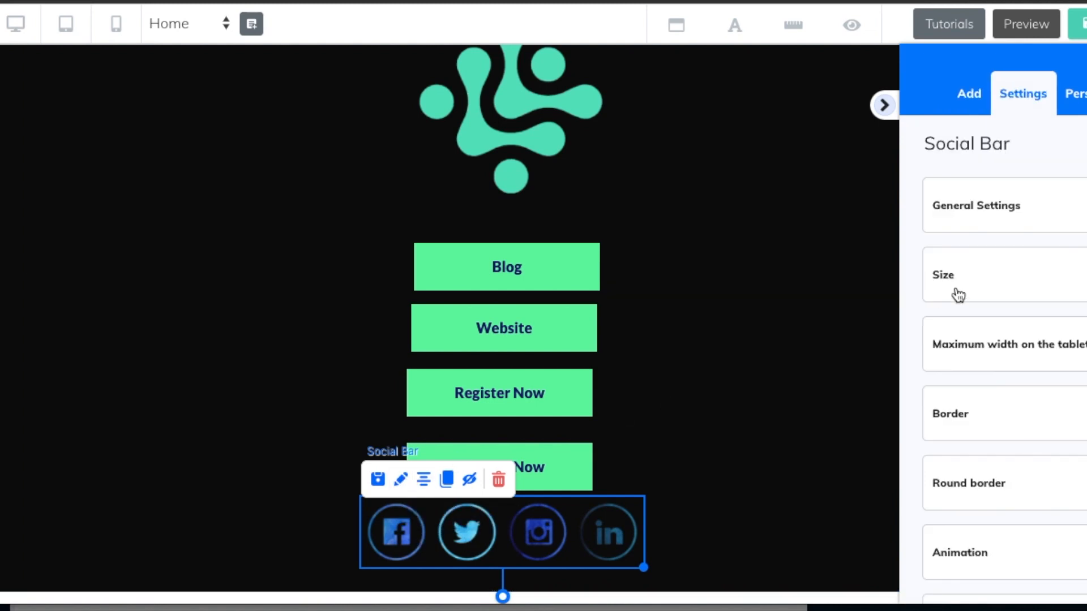
scroll(1056, 490, down, 1)
scroll(1055, 490, down, 2)
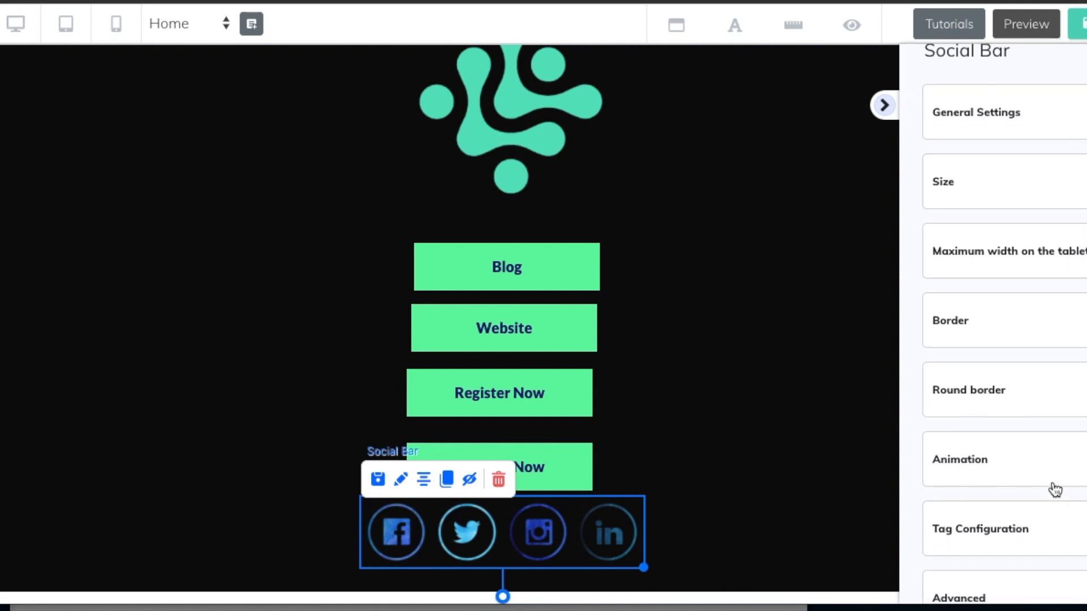
scroll(1056, 490, up, 3)
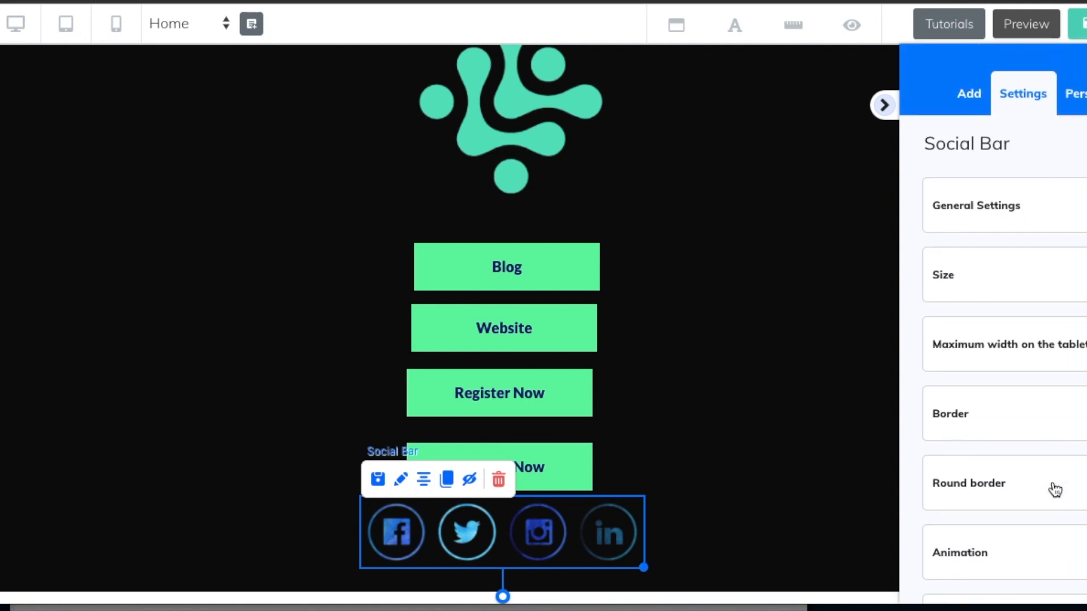
click(1019, 205)
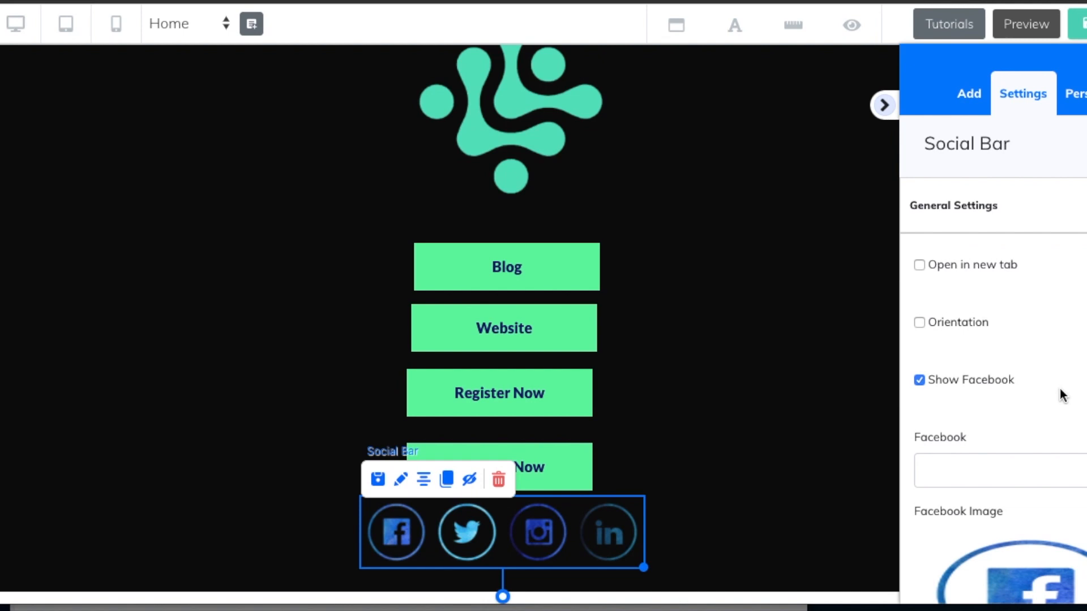
scroll(1060, 391, down, 4)
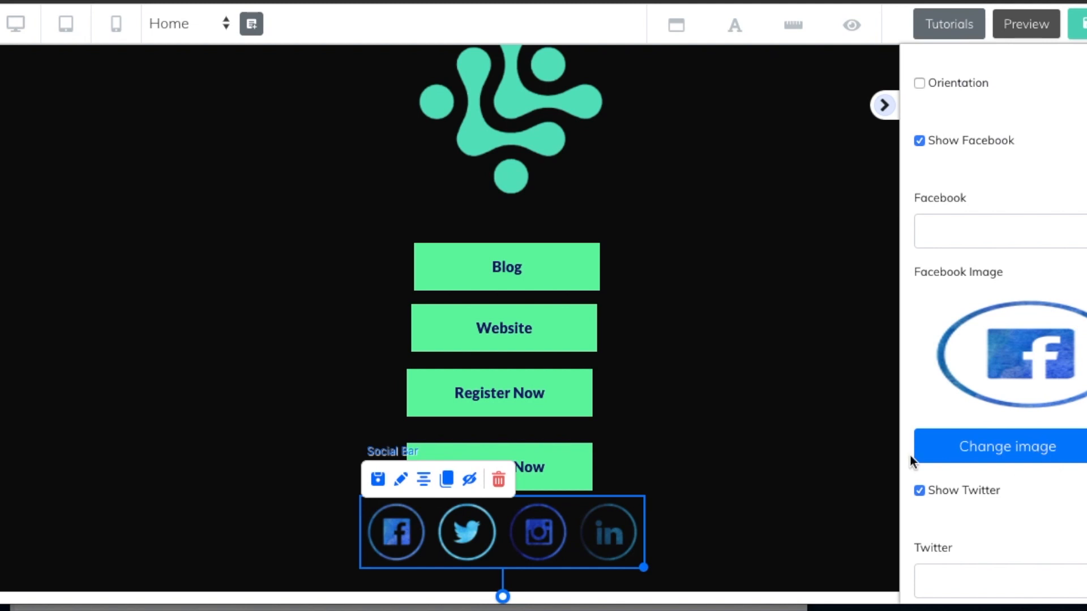
scroll(995, 508, down, 15)
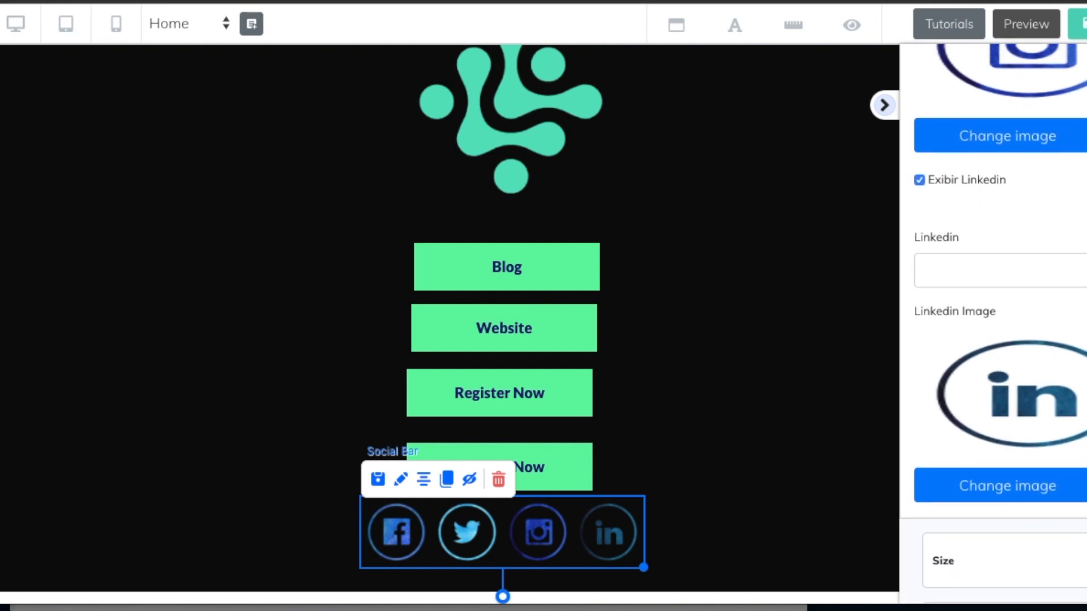
scroll(994, 323, up, 15)
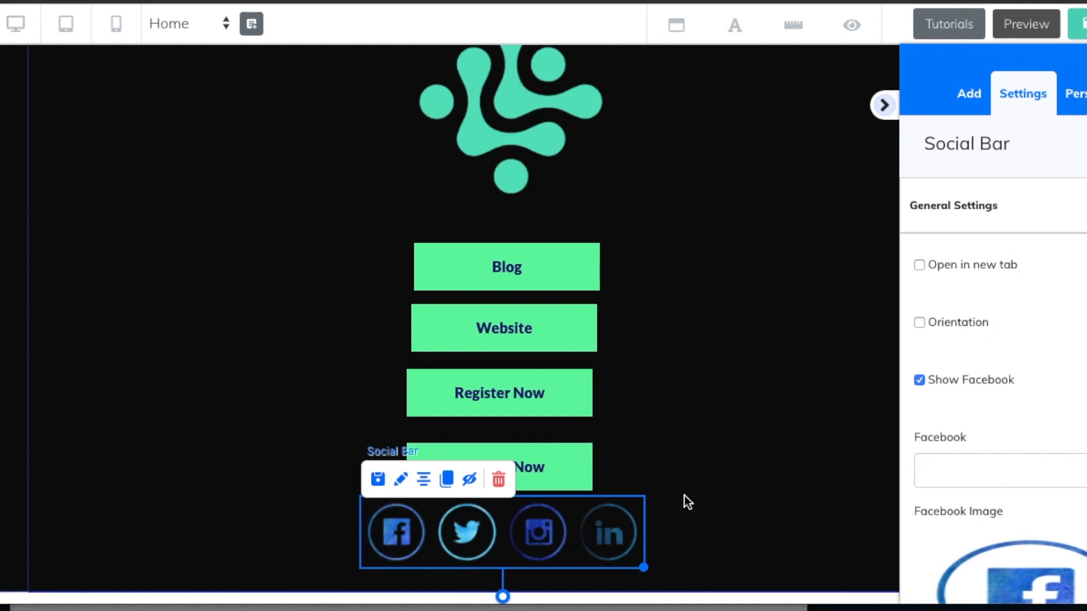
click(725, 481)
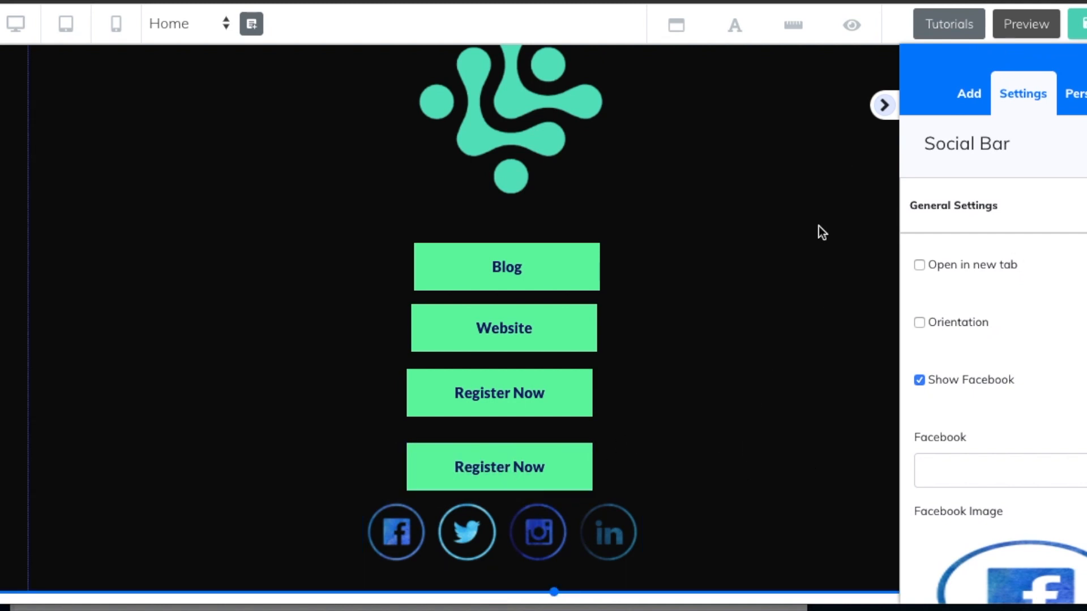
Collapse the settings sidebar and align the two Register Now buttons with the Website button above them.
click(884, 113)
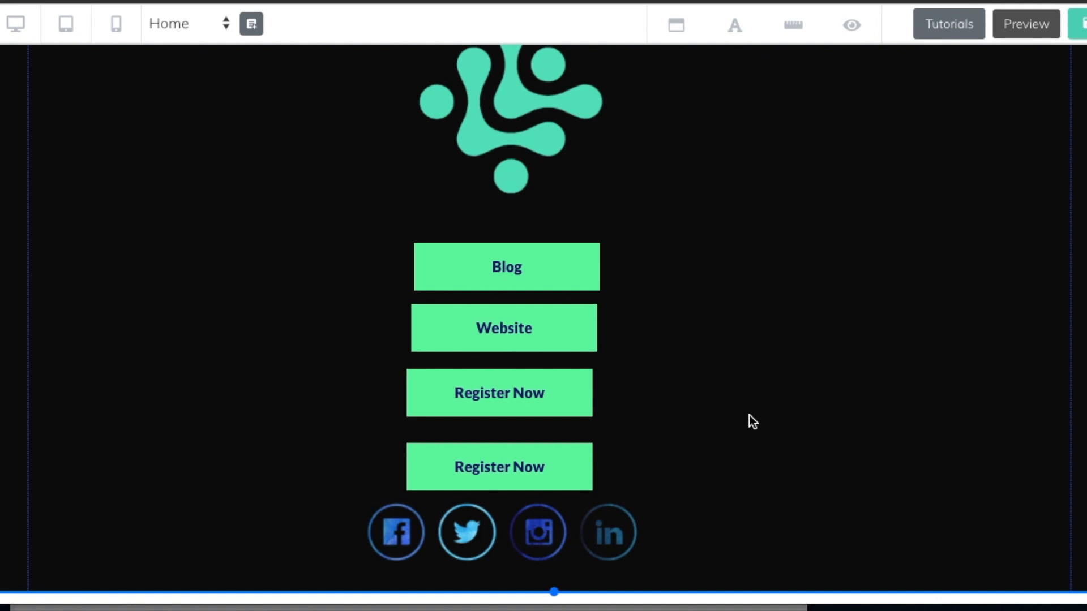
scroll(750, 456, up, 2)
scroll(752, 456, up, 1)
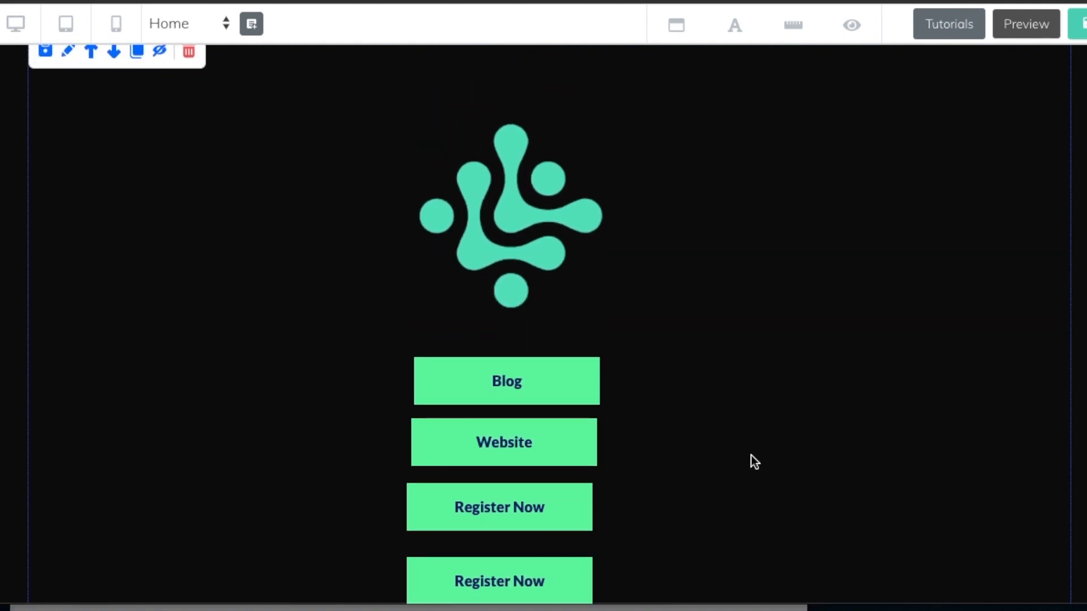
scroll(752, 455, down, 2)
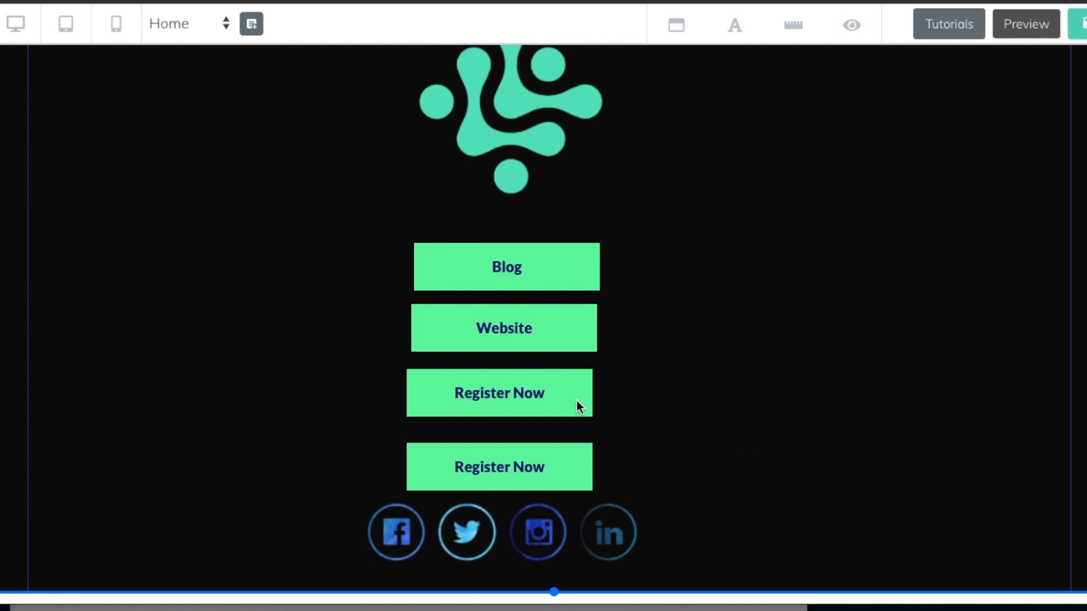
drag(533, 395, 538, 399)
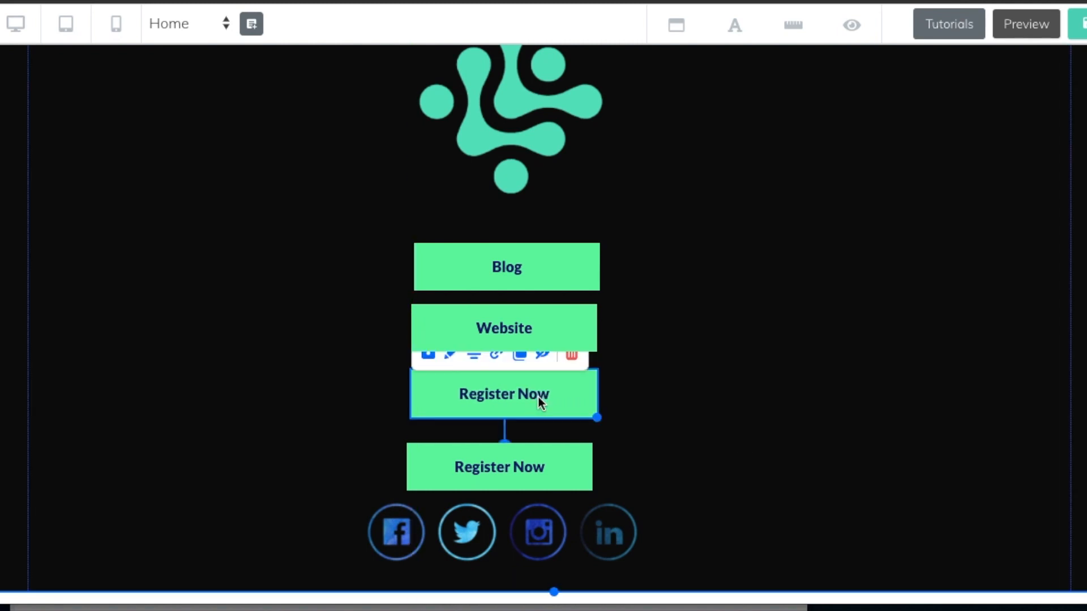
drag(496, 467, 504, 466)
click(712, 412)
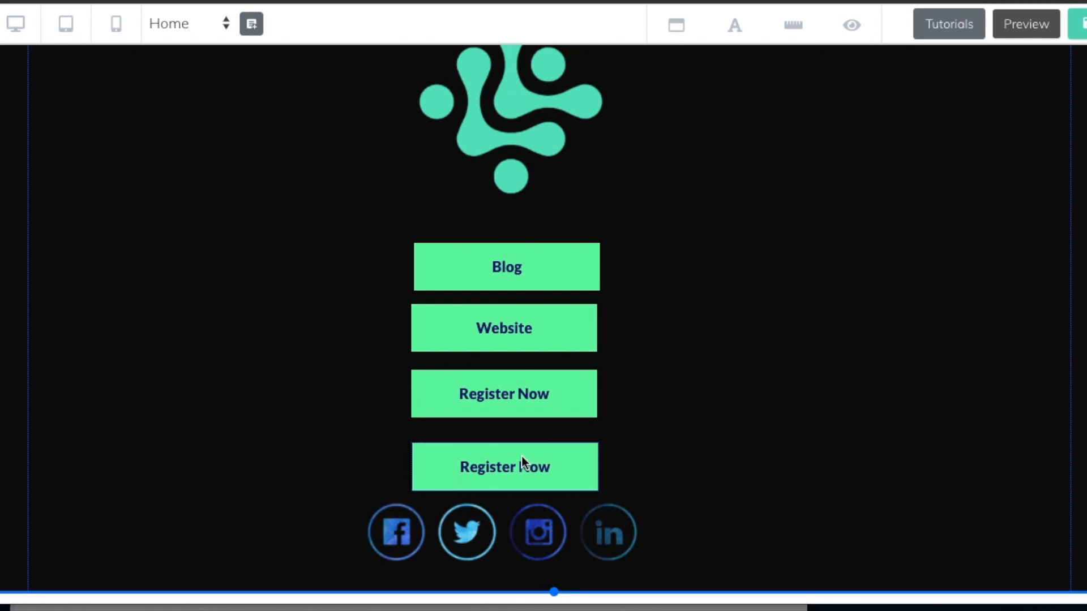
Review the link types and target options for the Blog button, and close the link settings without setting a link.
click(544, 270)
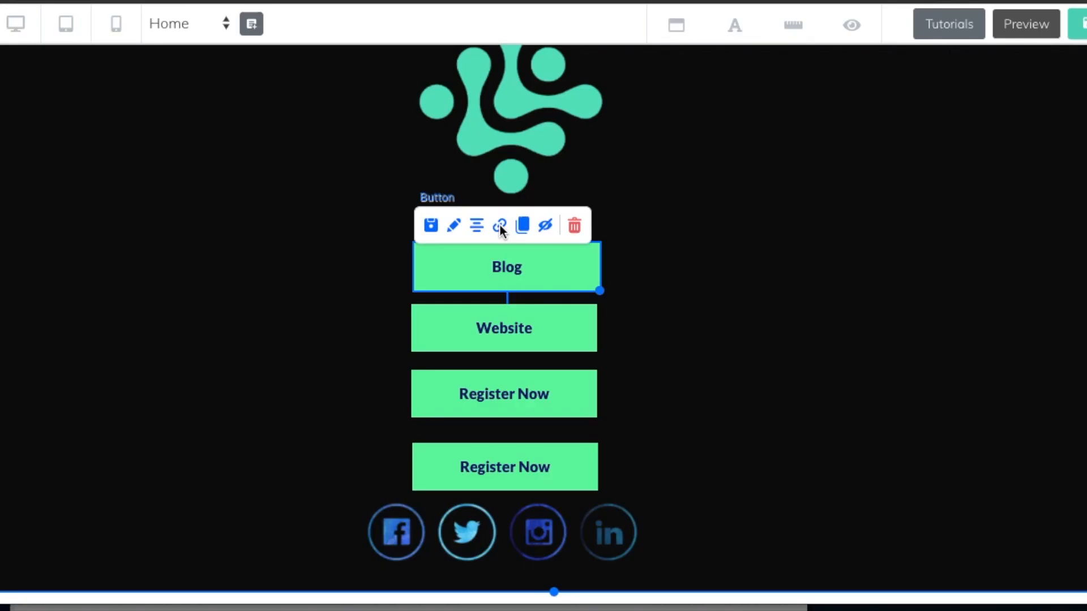
click(500, 227)
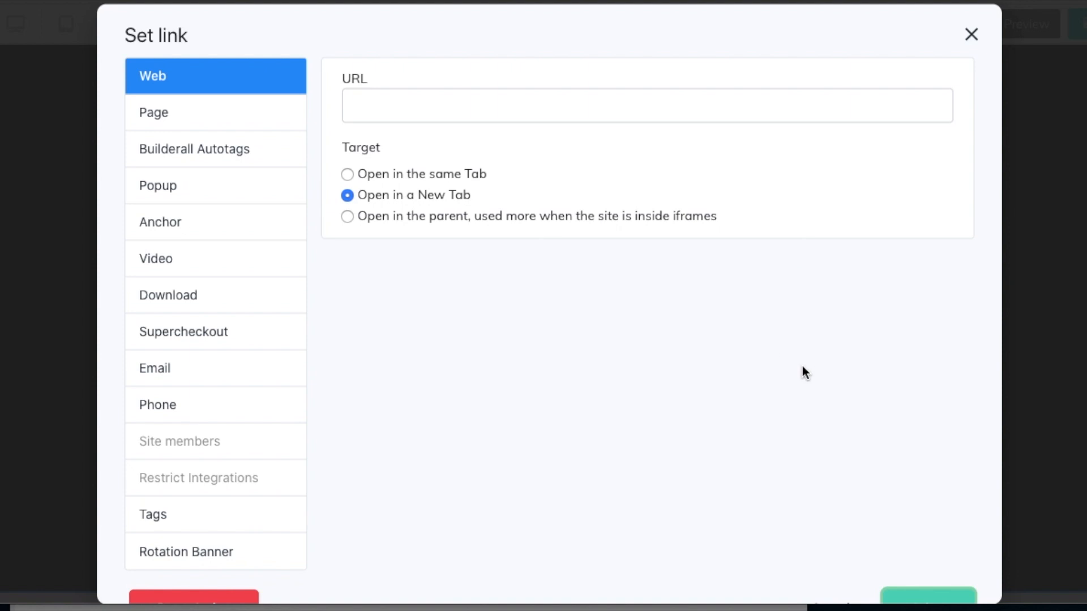
scroll(804, 372, down, 2)
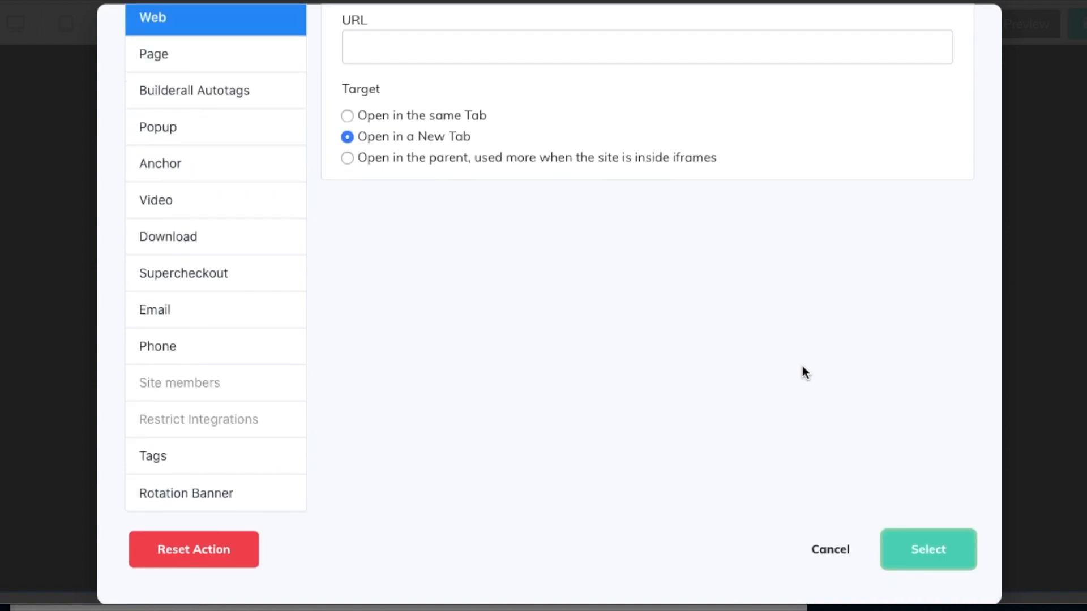
click(827, 551)
scroll(730, 321, up, 2)
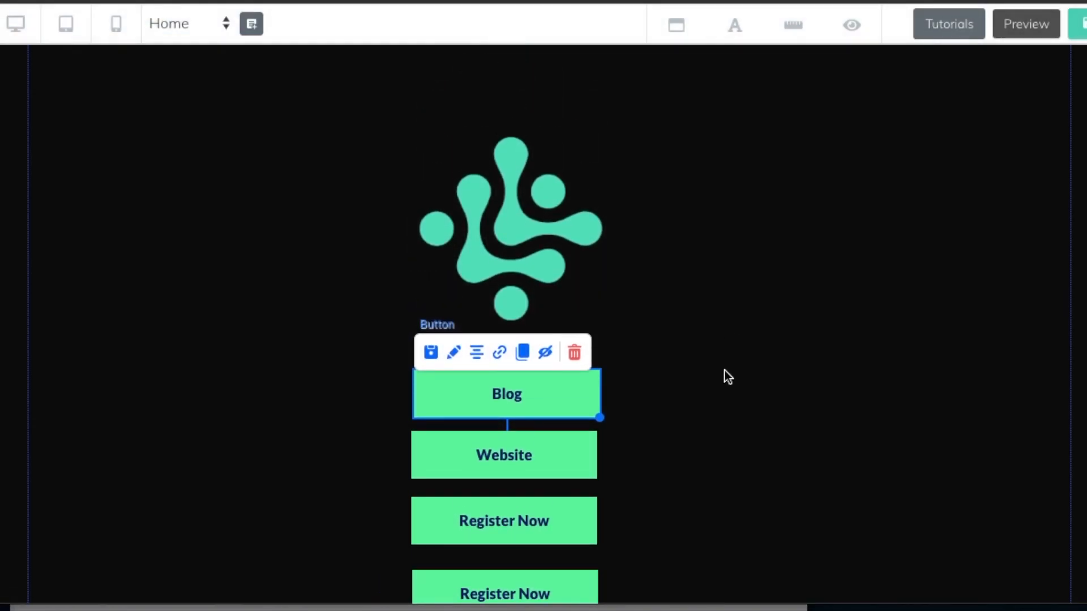
scroll(725, 370, down, 2)
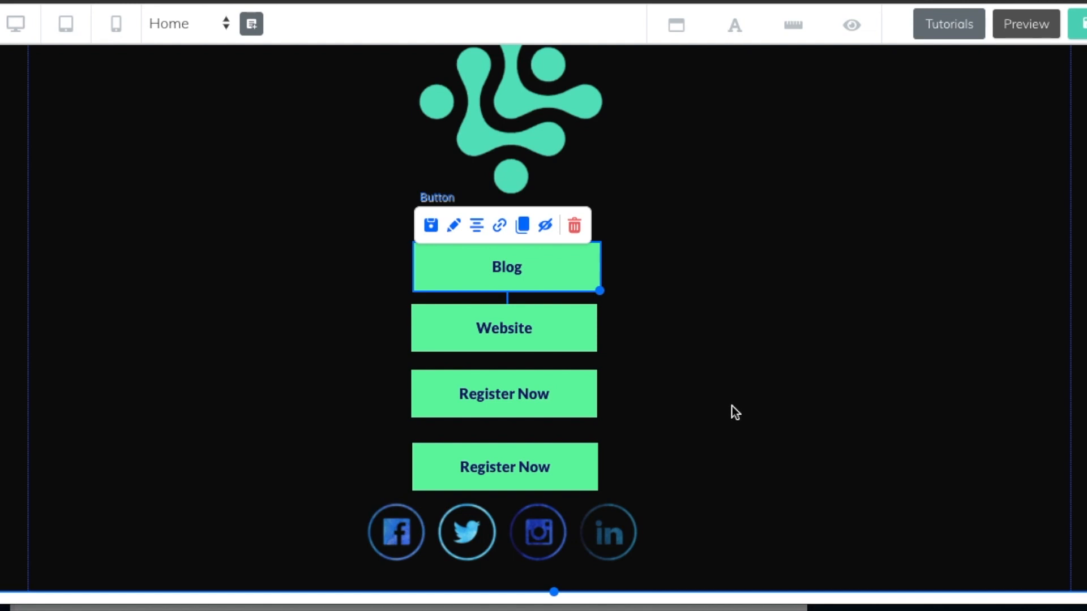
scroll(732, 406, up, 2)
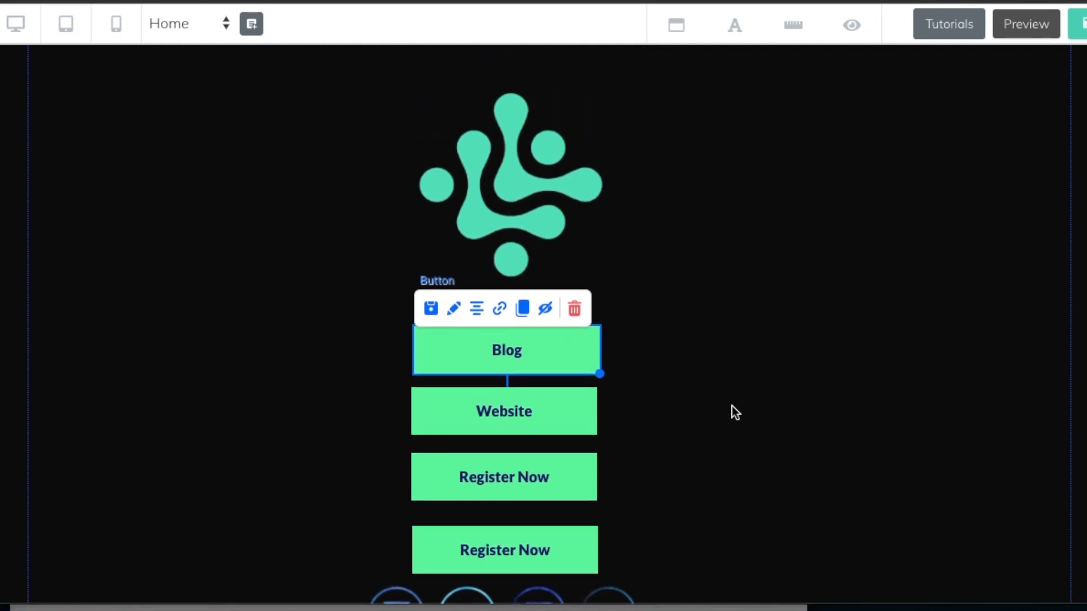